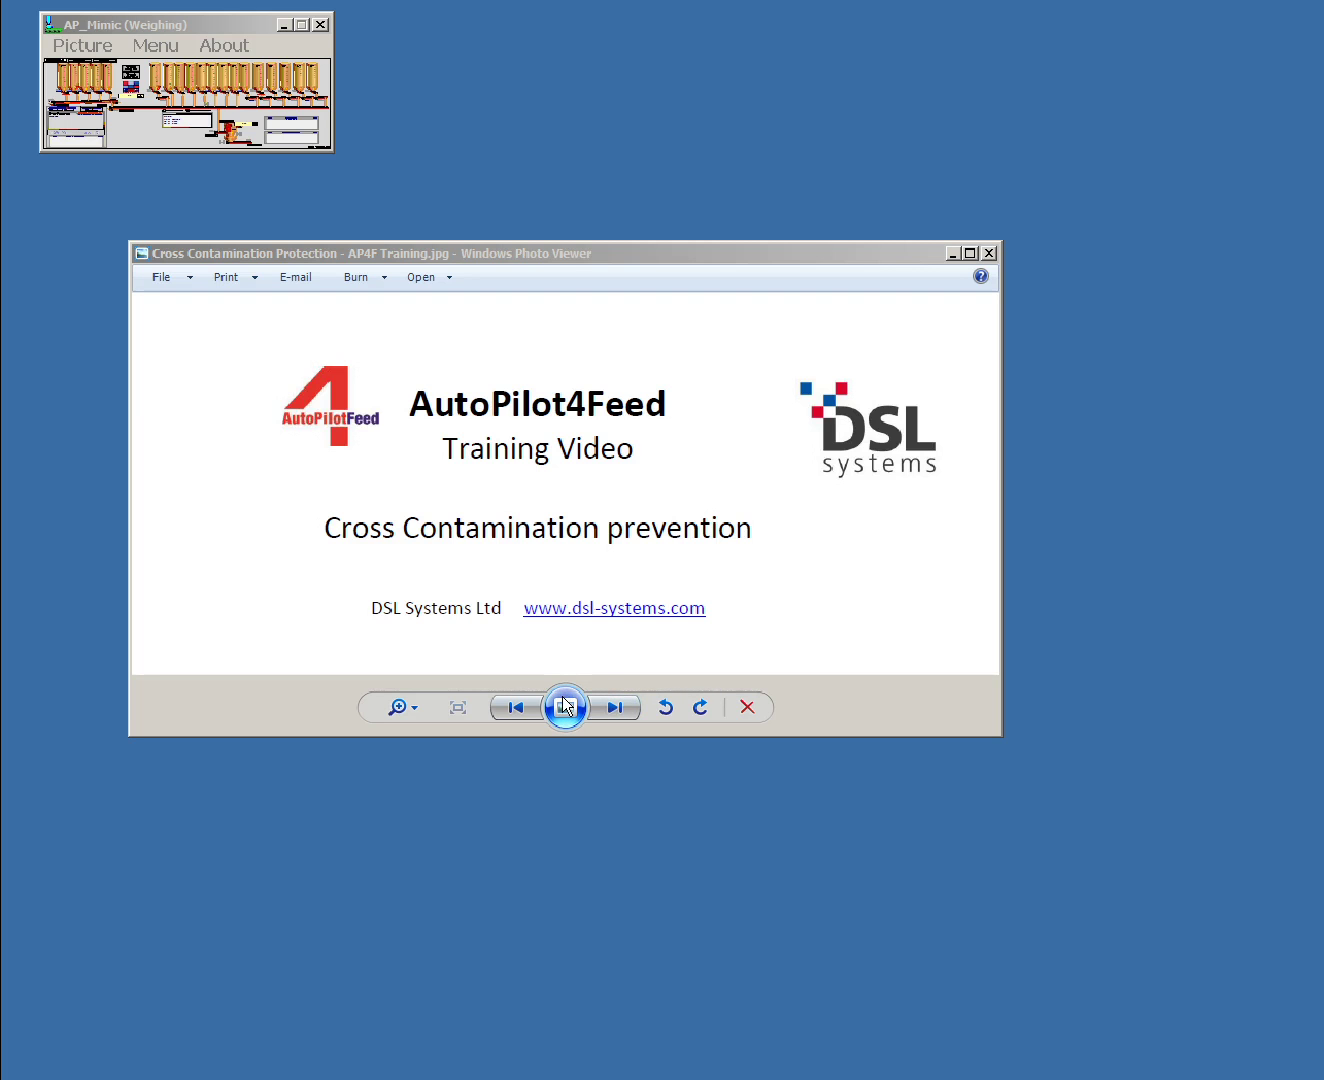
Step: Open Change > Product > Definition, move the Products window up-left, and list the product codes
left_click(565, 706)
left_click(150, 44)
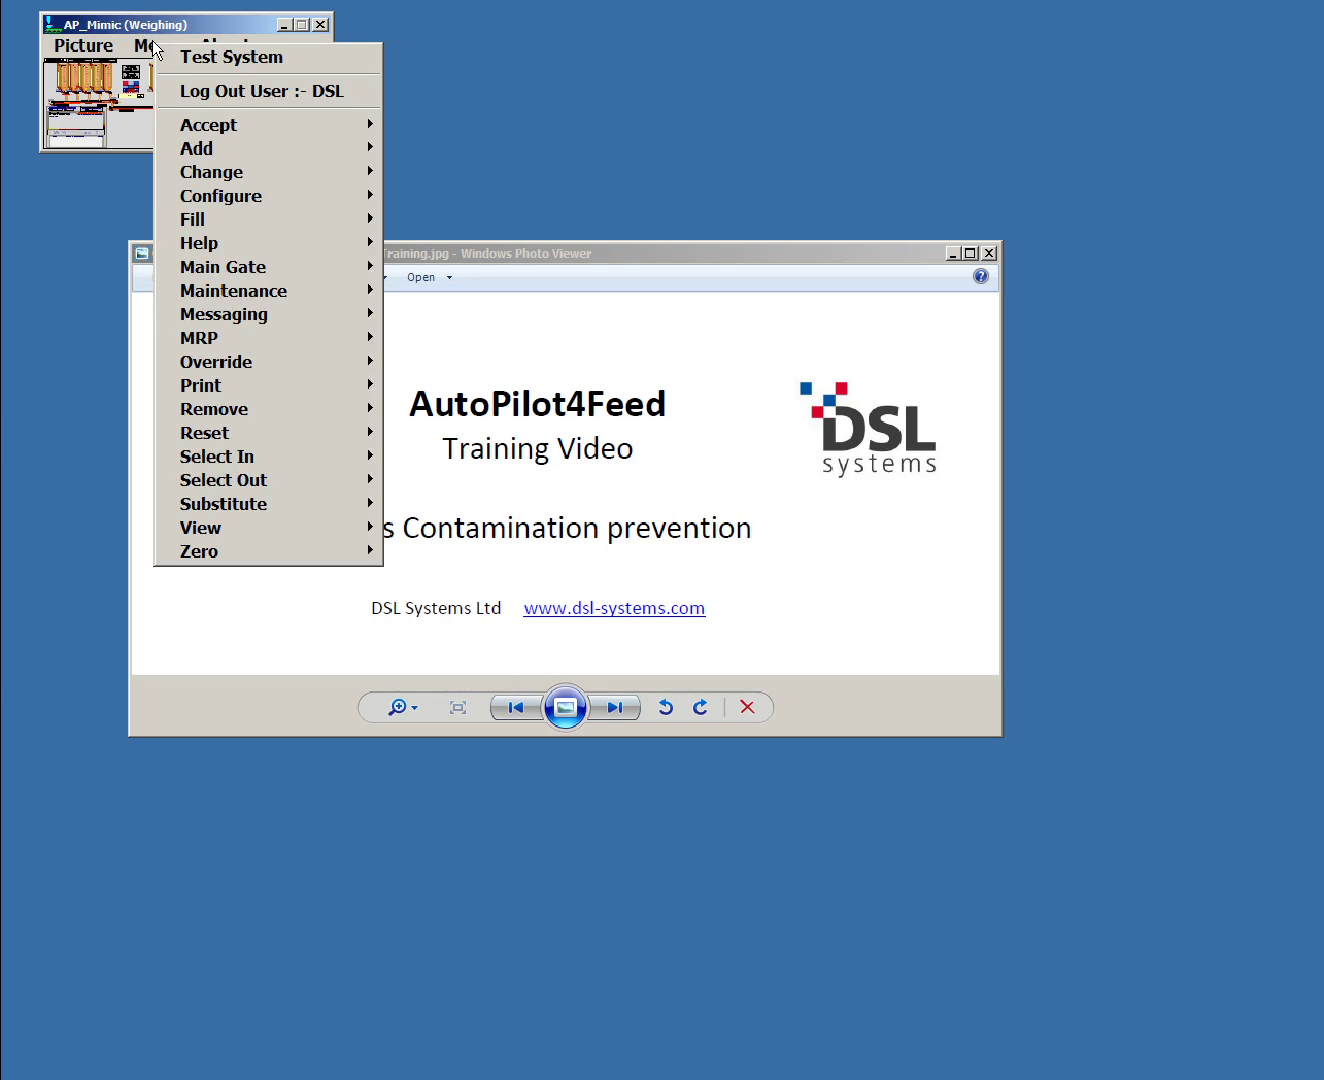
left_click(307, 171)
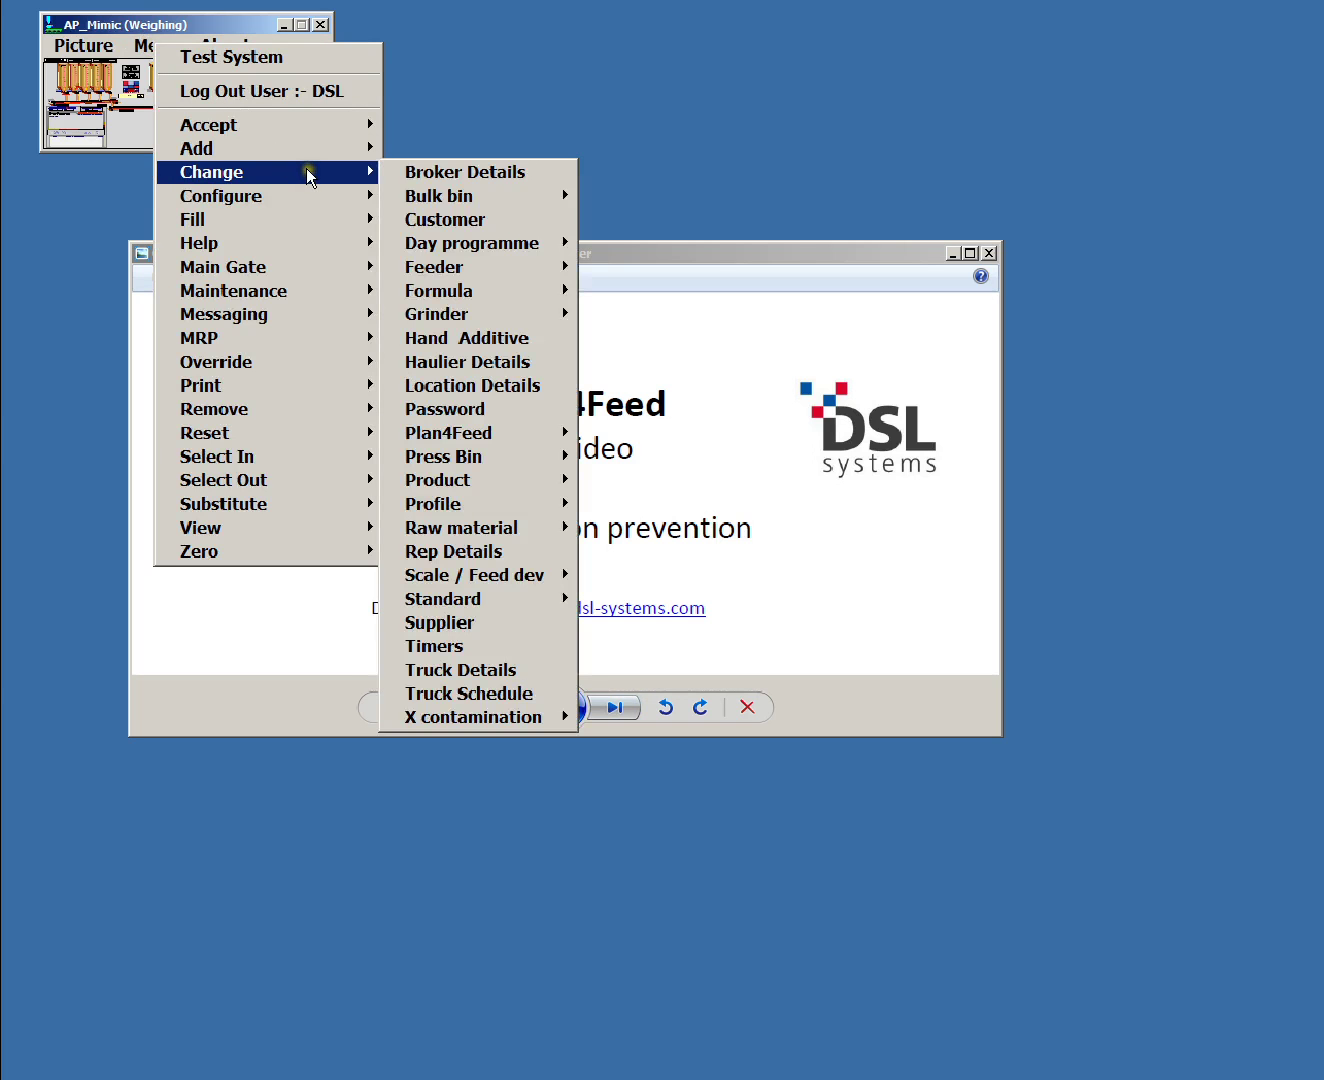
left_click(358, 180)
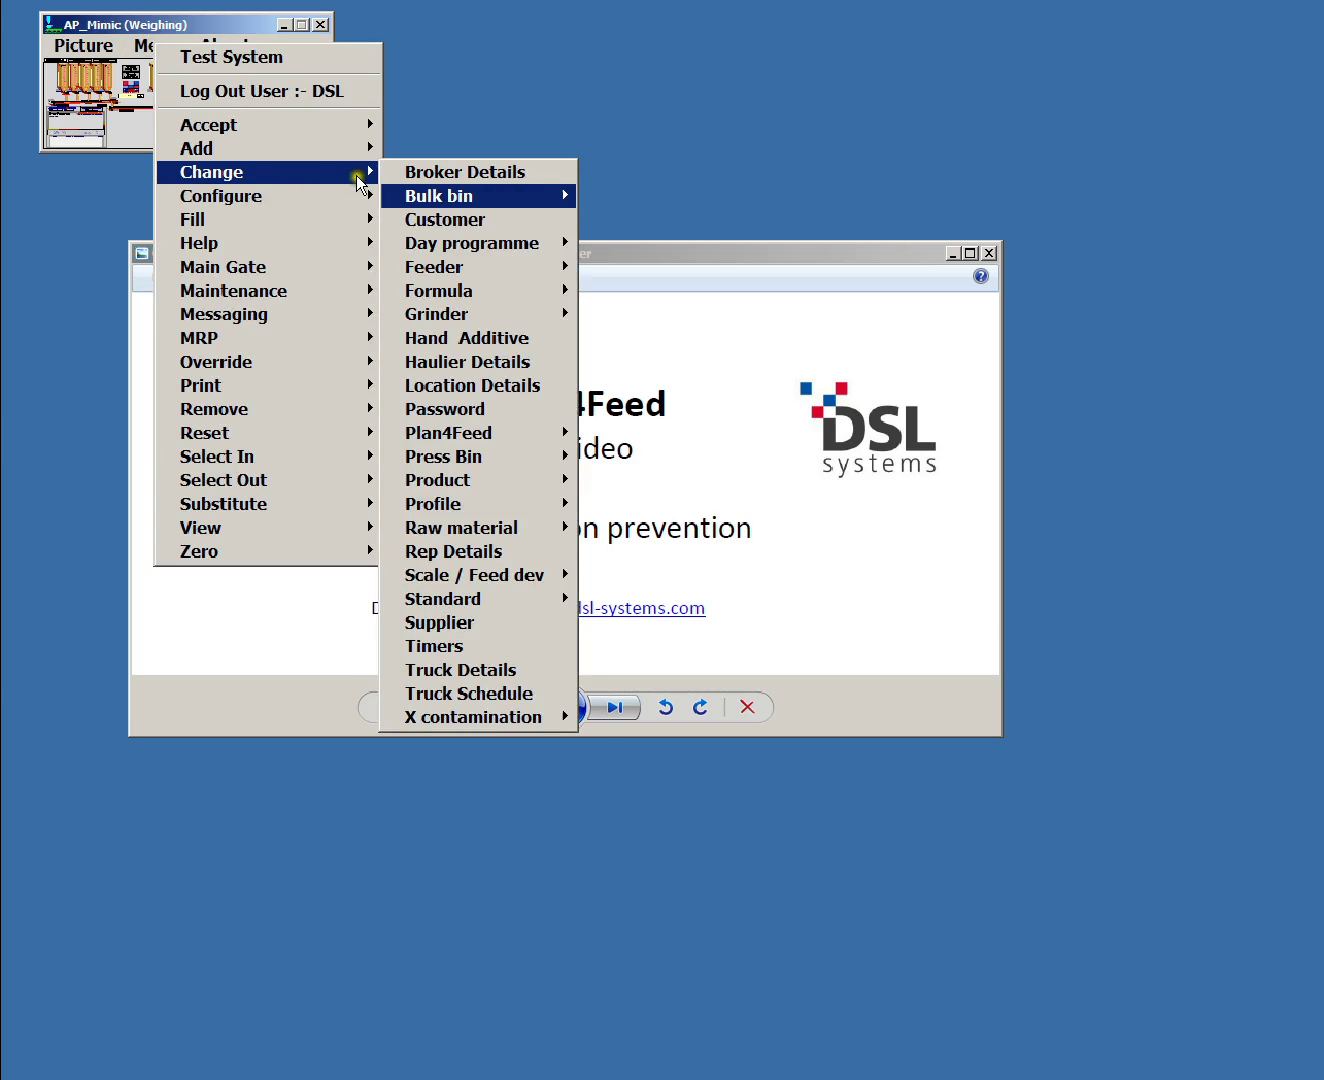
left_click(527, 478)
left_click(632, 479)
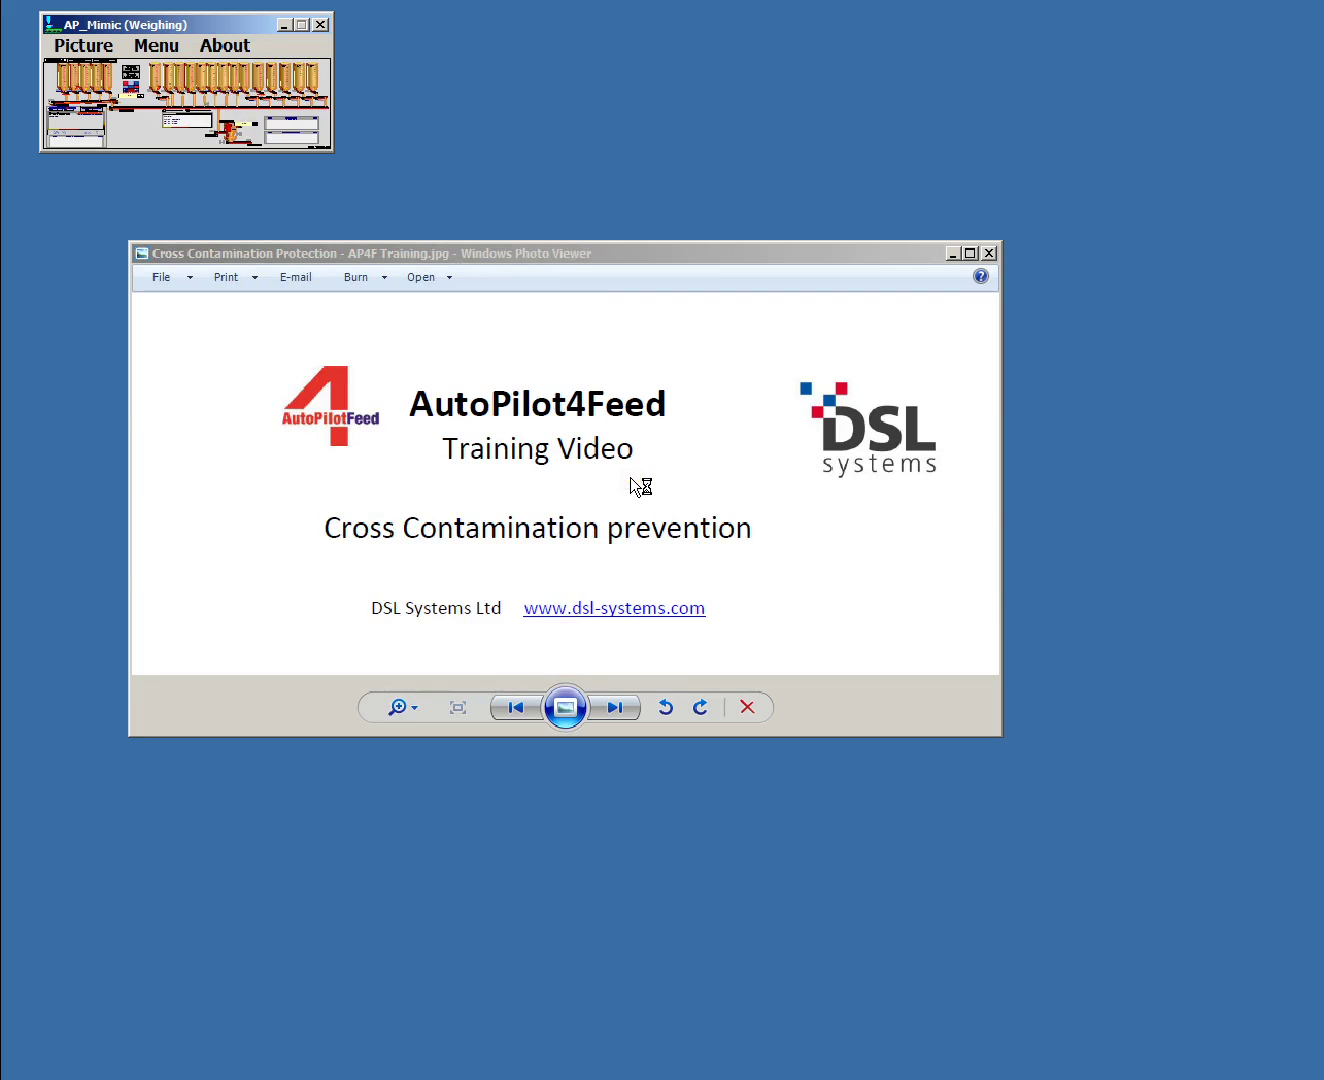
left_click_drag(682, 490, 638, 395)
left_click(796, 417)
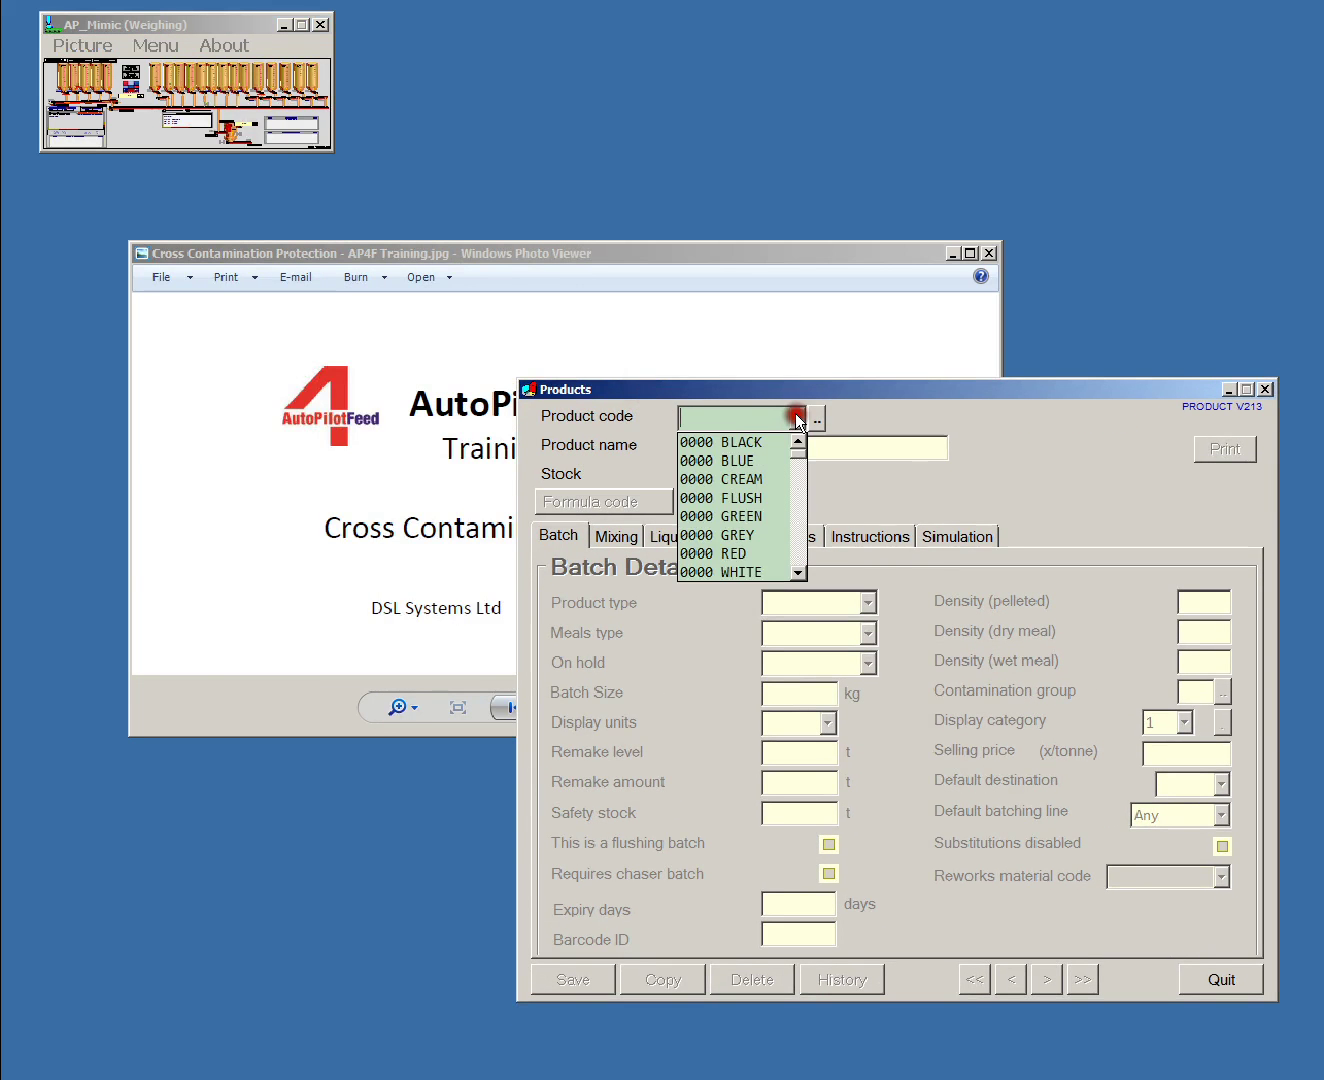
Step: Load product 0000 RED and point out its contamination group 6
left_click(732, 554)
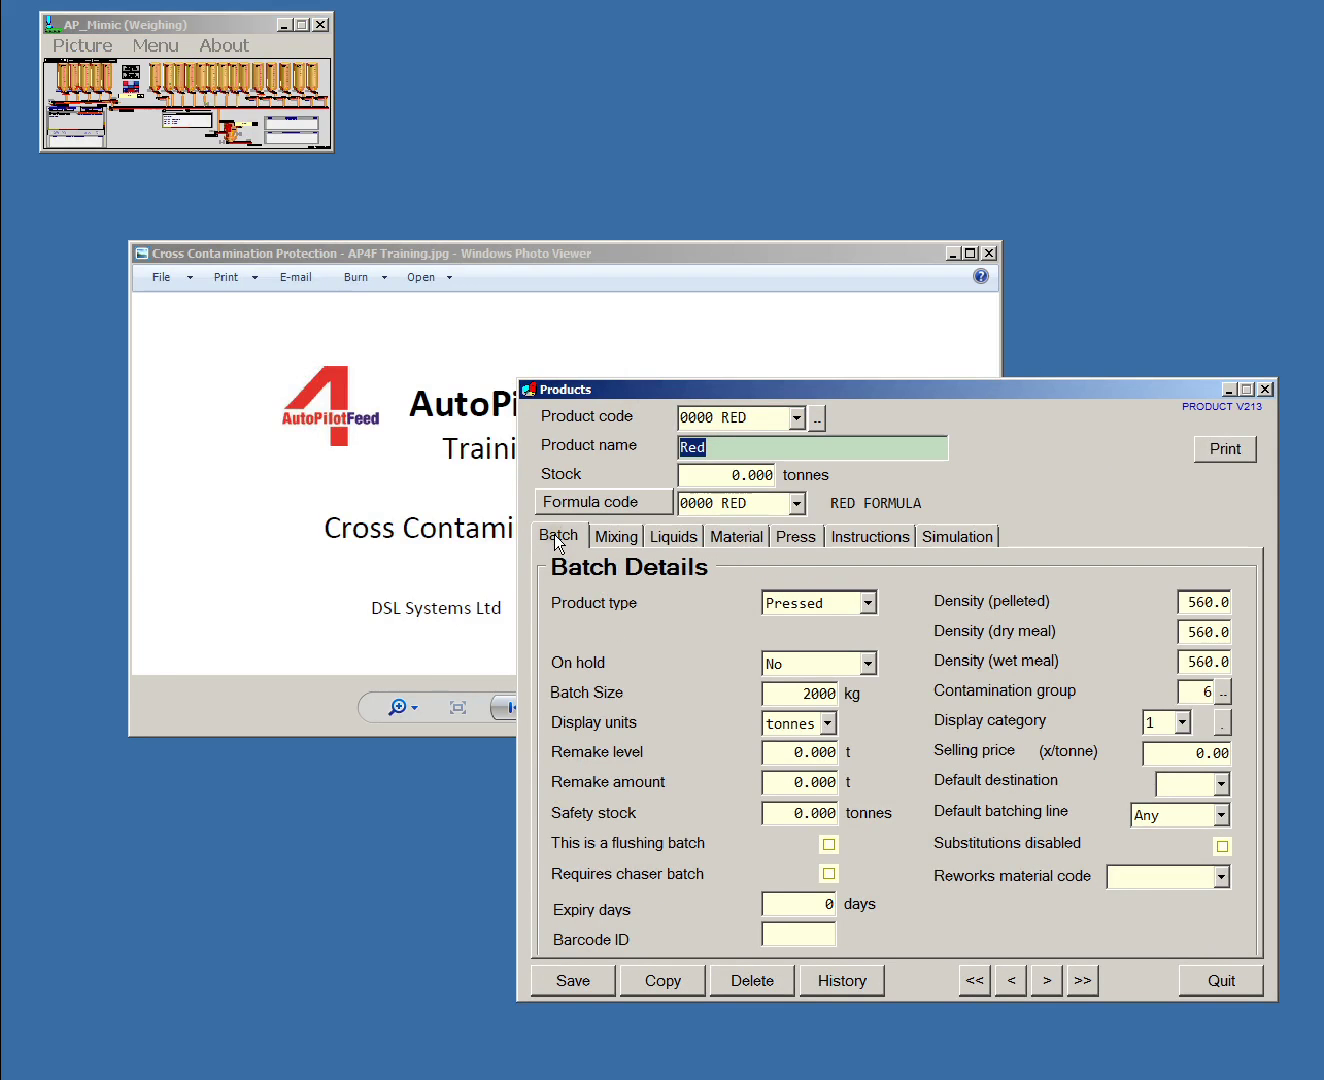
left_click(1196, 692)
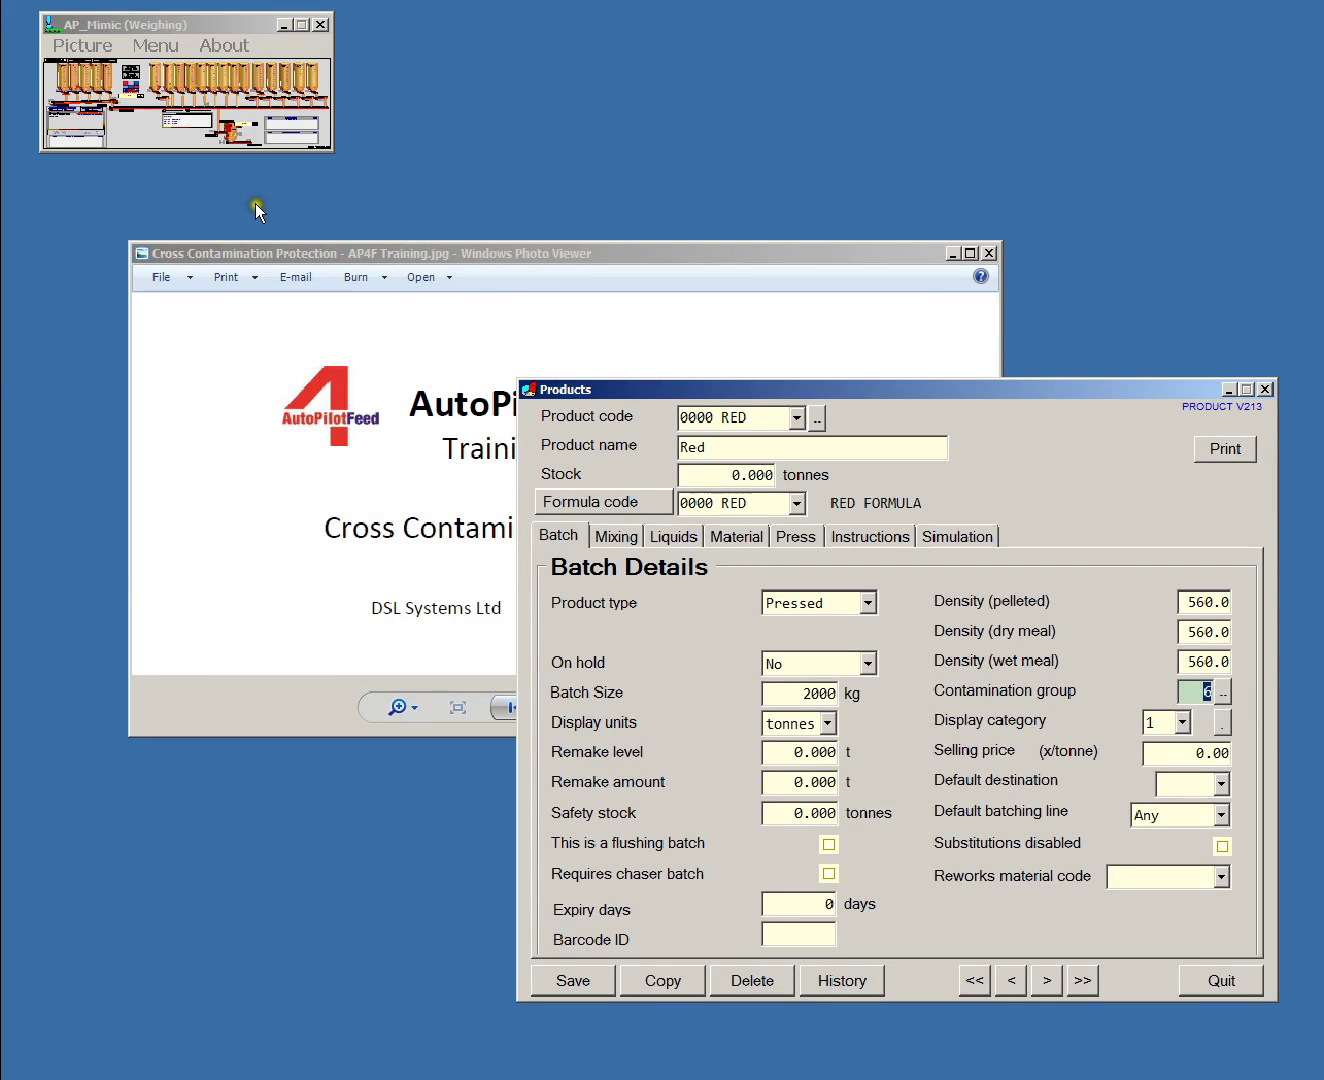
left_click(162, 45)
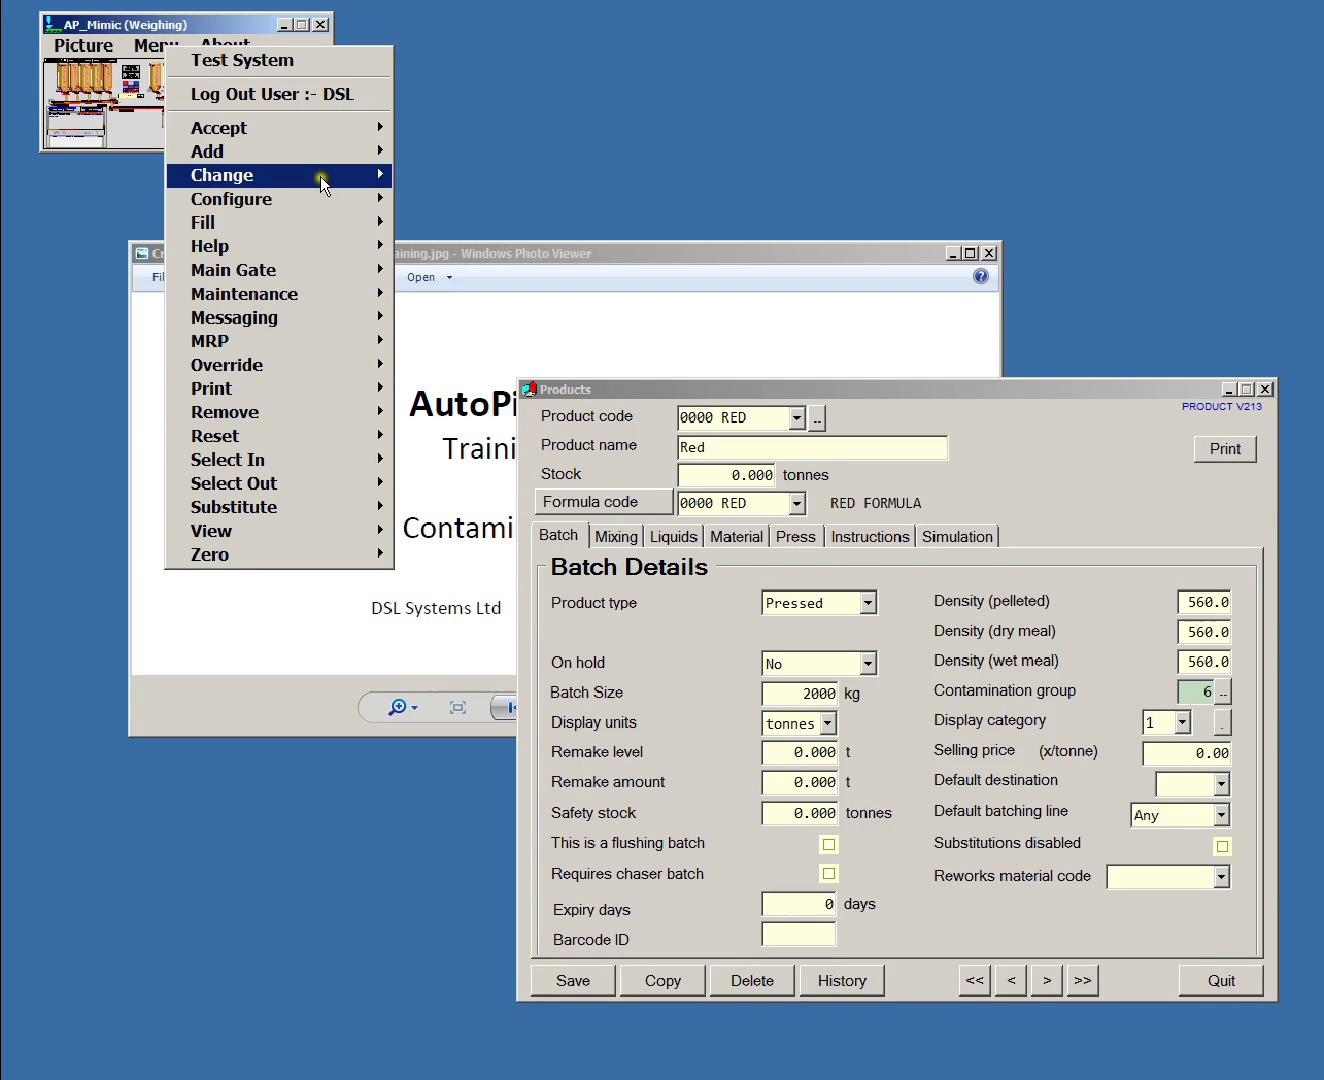
Step: Open the product cross contamination matrix from the X contamination menu
mouse_move(333, 176)
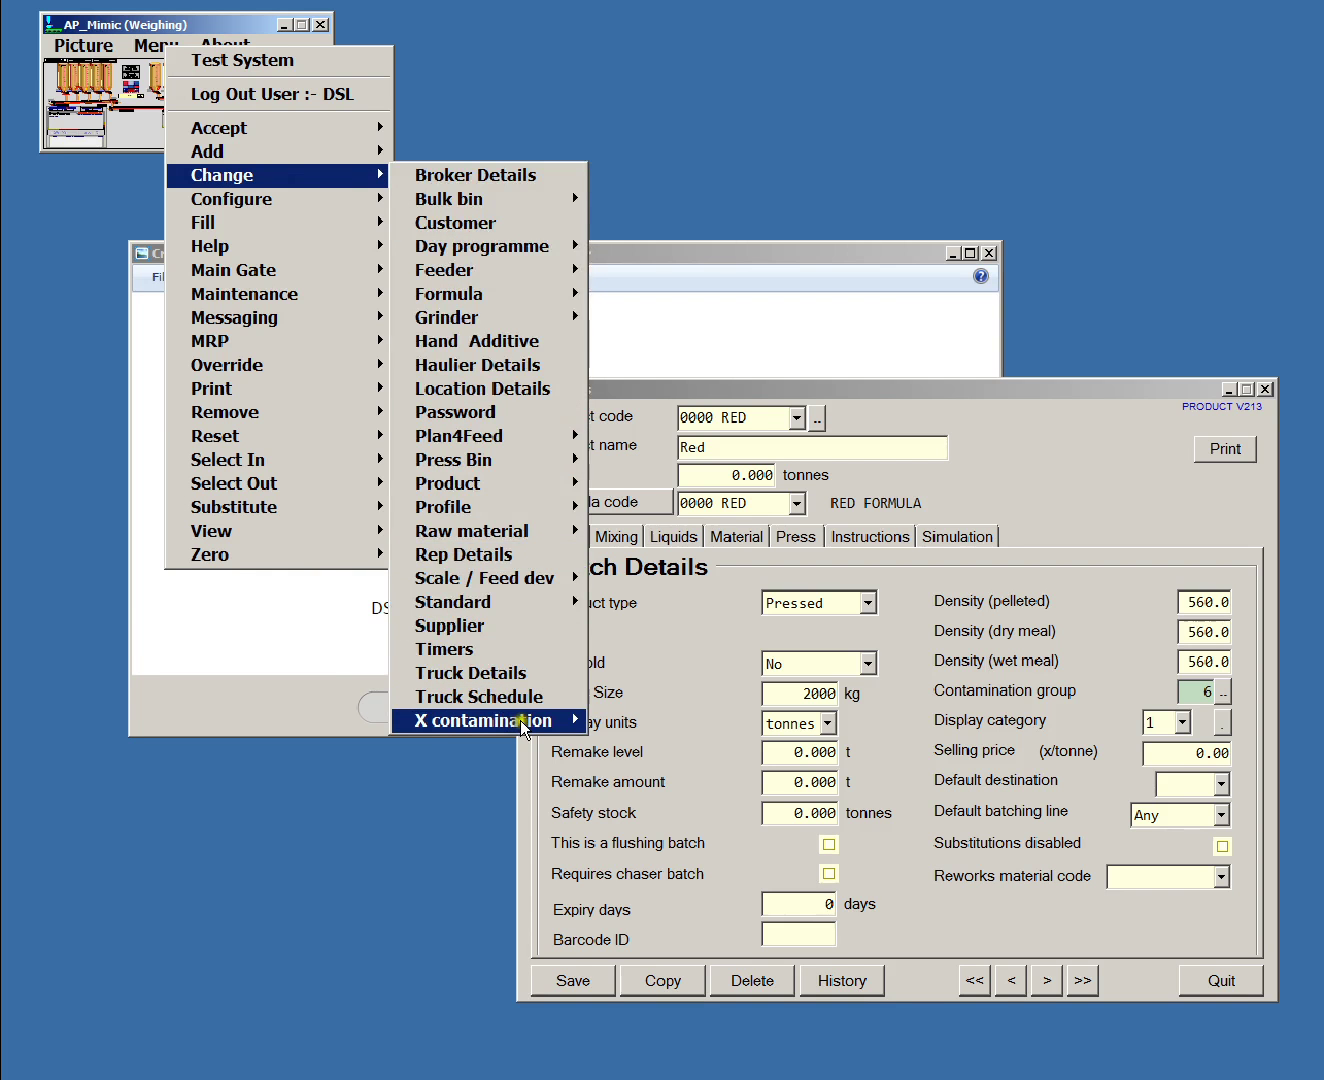
mouse_move(526, 727)
mouse_move(656, 744)
left_click(739, 746)
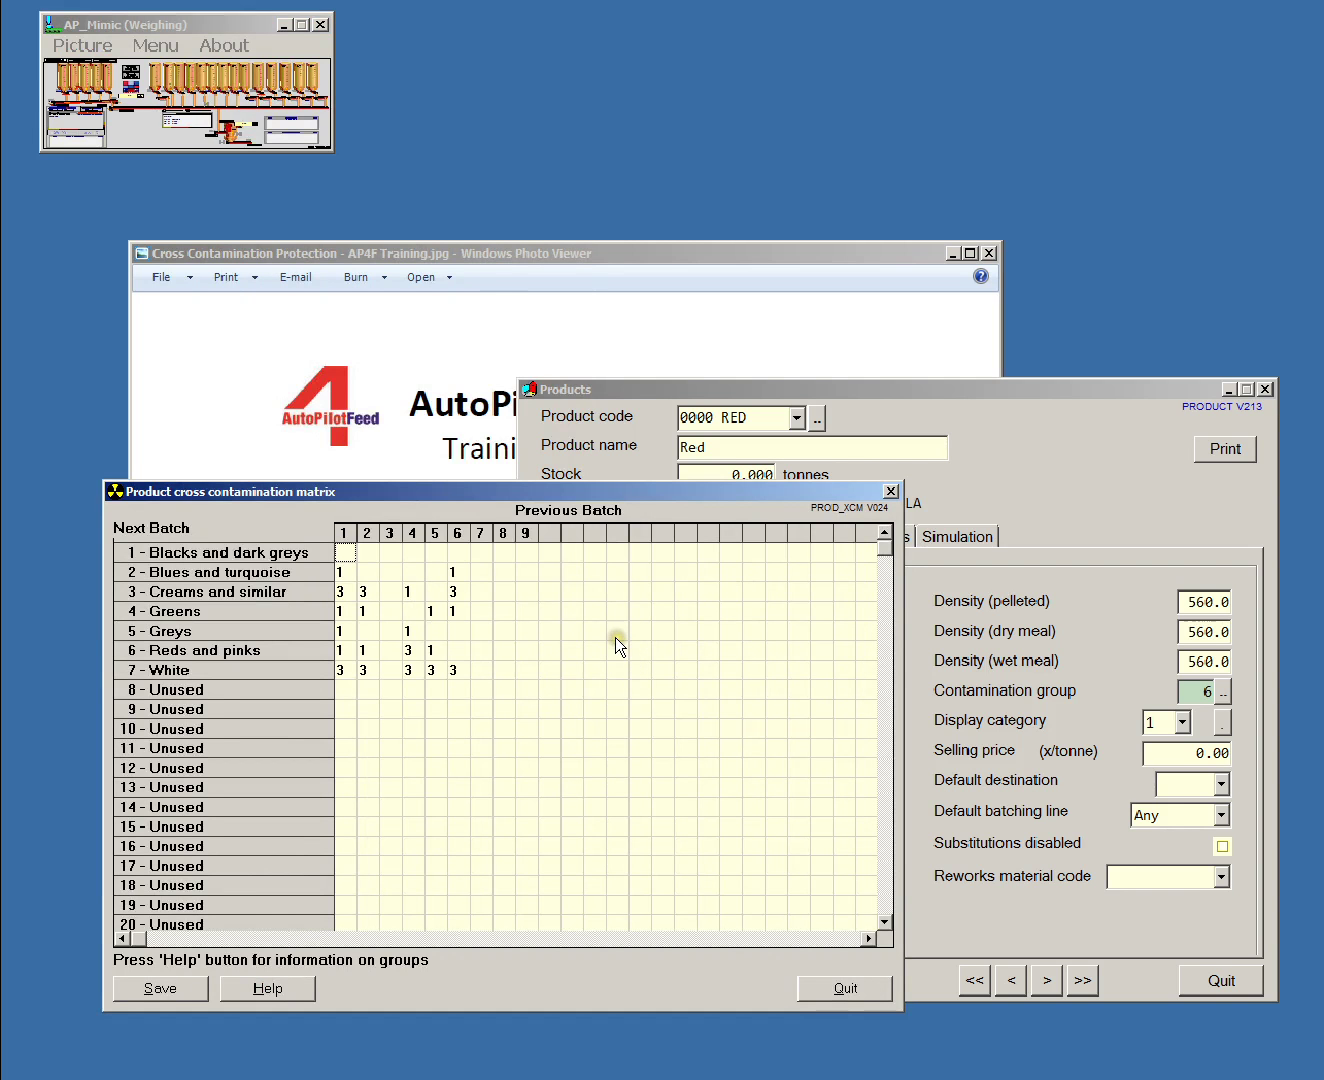
Step: Select the Blacks row under previous group 6 and review the help explaining matrix values
left_click(456, 550)
key("alt+h")
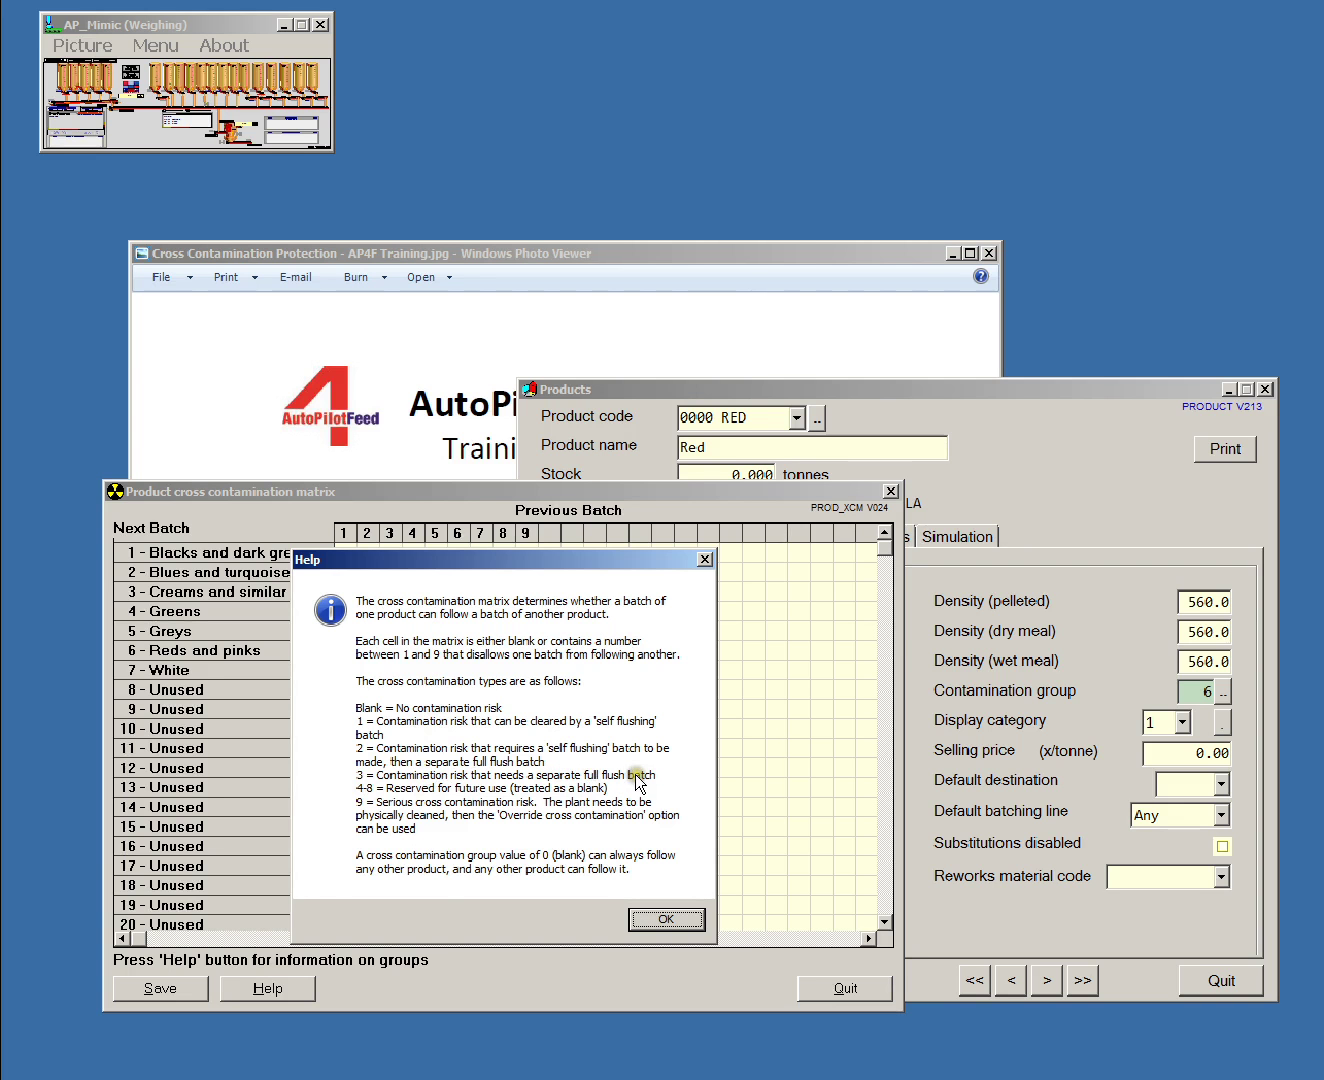
left_click(654, 917)
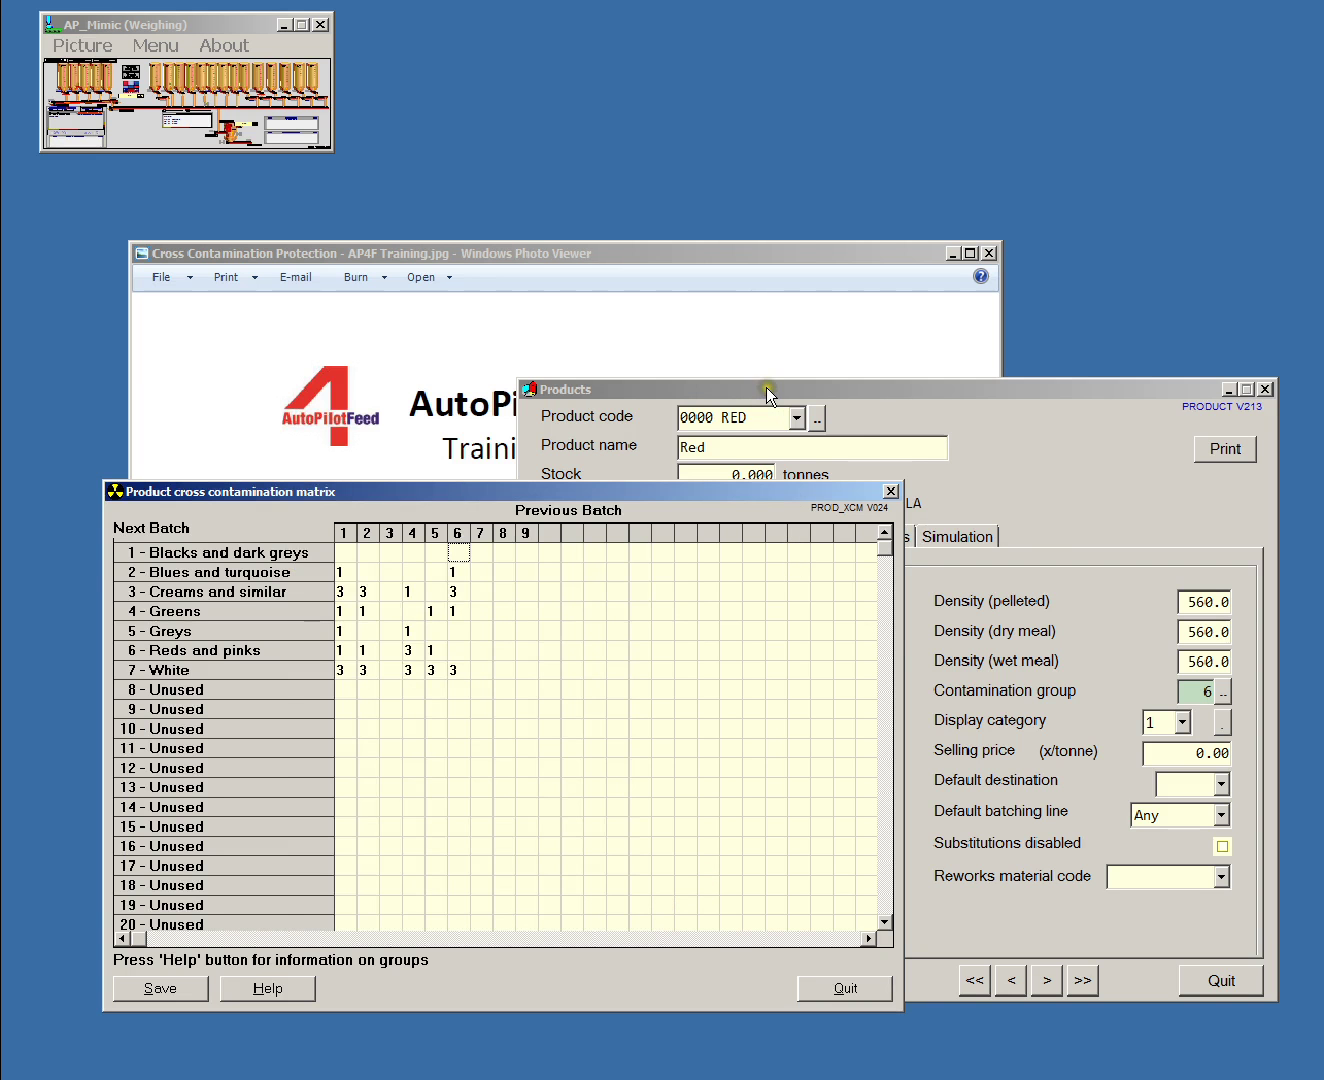
left_click(1211, 691)
left_click(1221, 690)
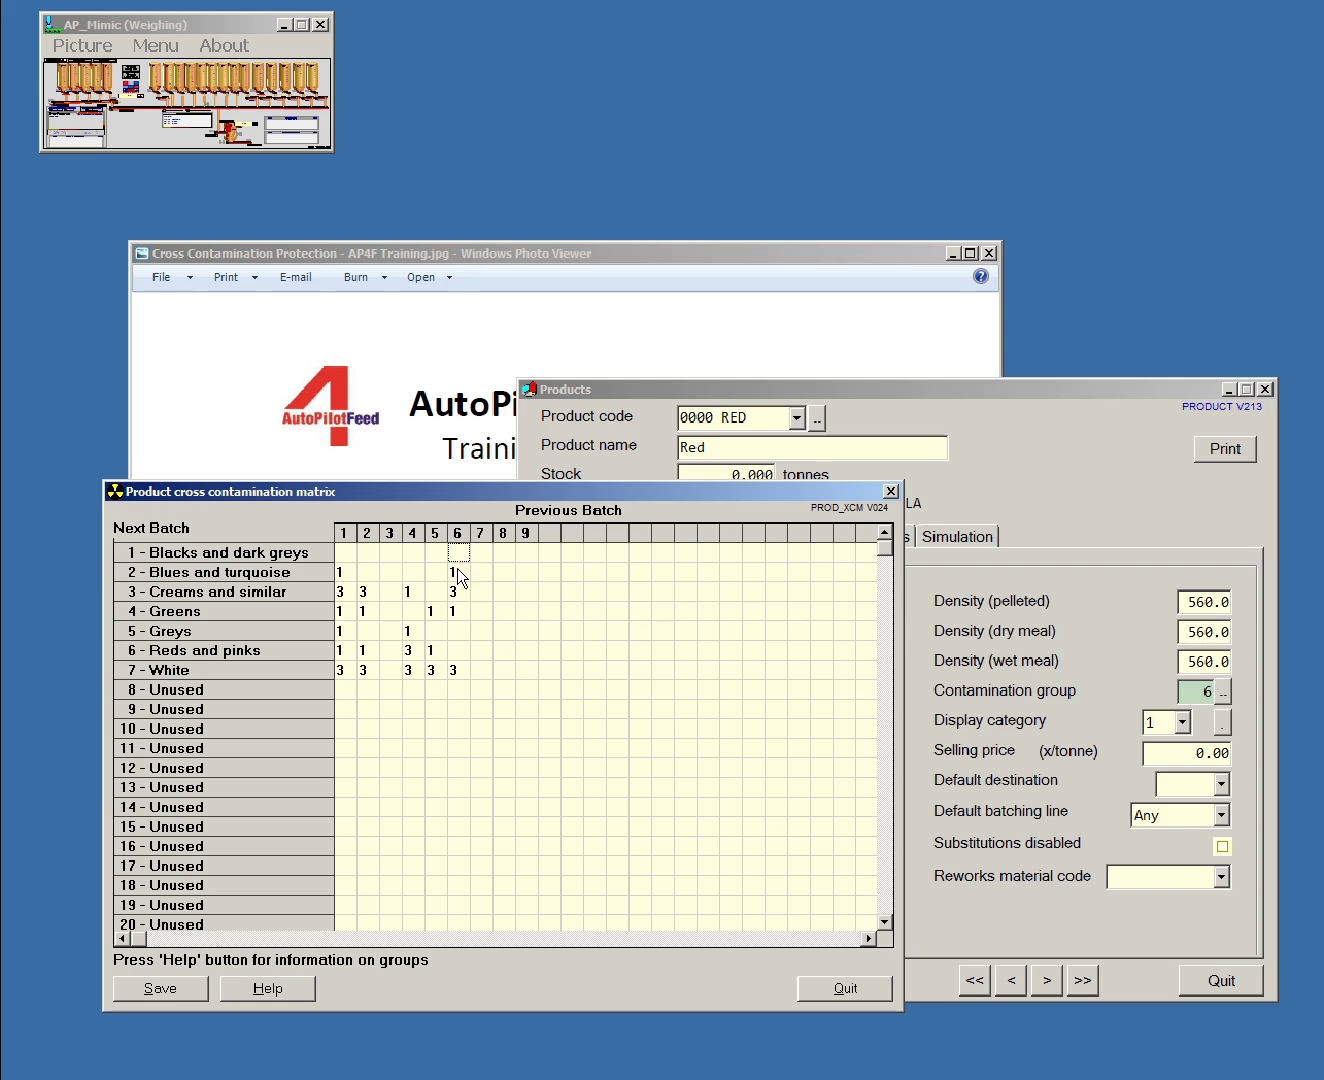
left_click(456, 586)
left_click(455, 591)
left_click(456, 572)
left_click(455, 626)
left_click(433, 592)
left_click(387, 535)
left_click(390, 670)
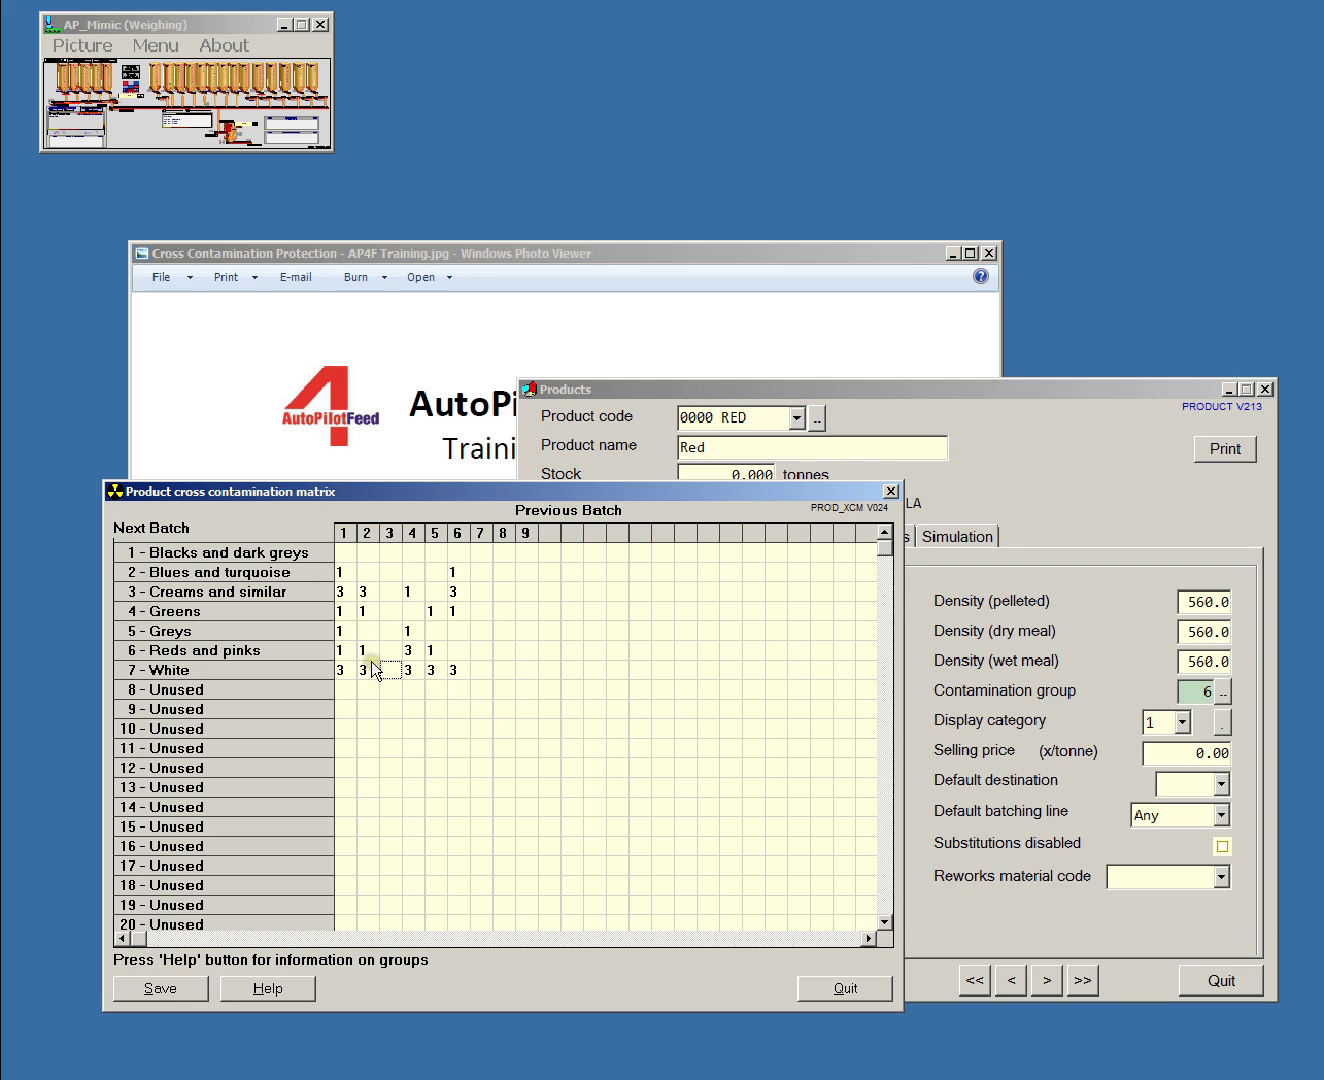
left_click(389, 665)
left_click(155, 47)
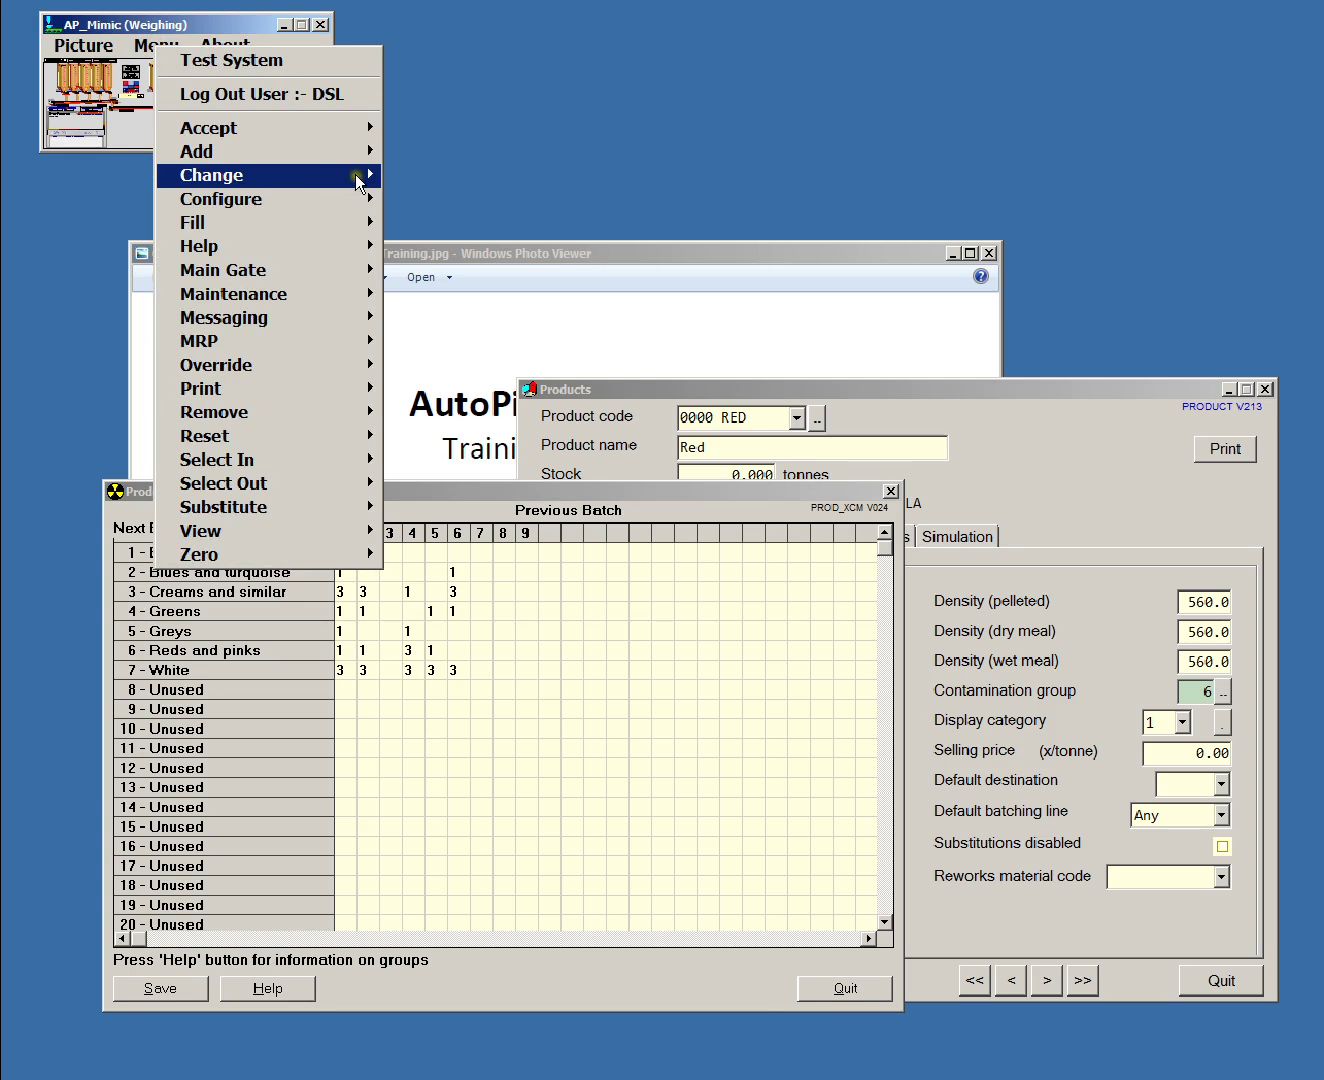
Step: Open the Raw material Definition window and load material 0000 PINK
mouse_move(358, 178)
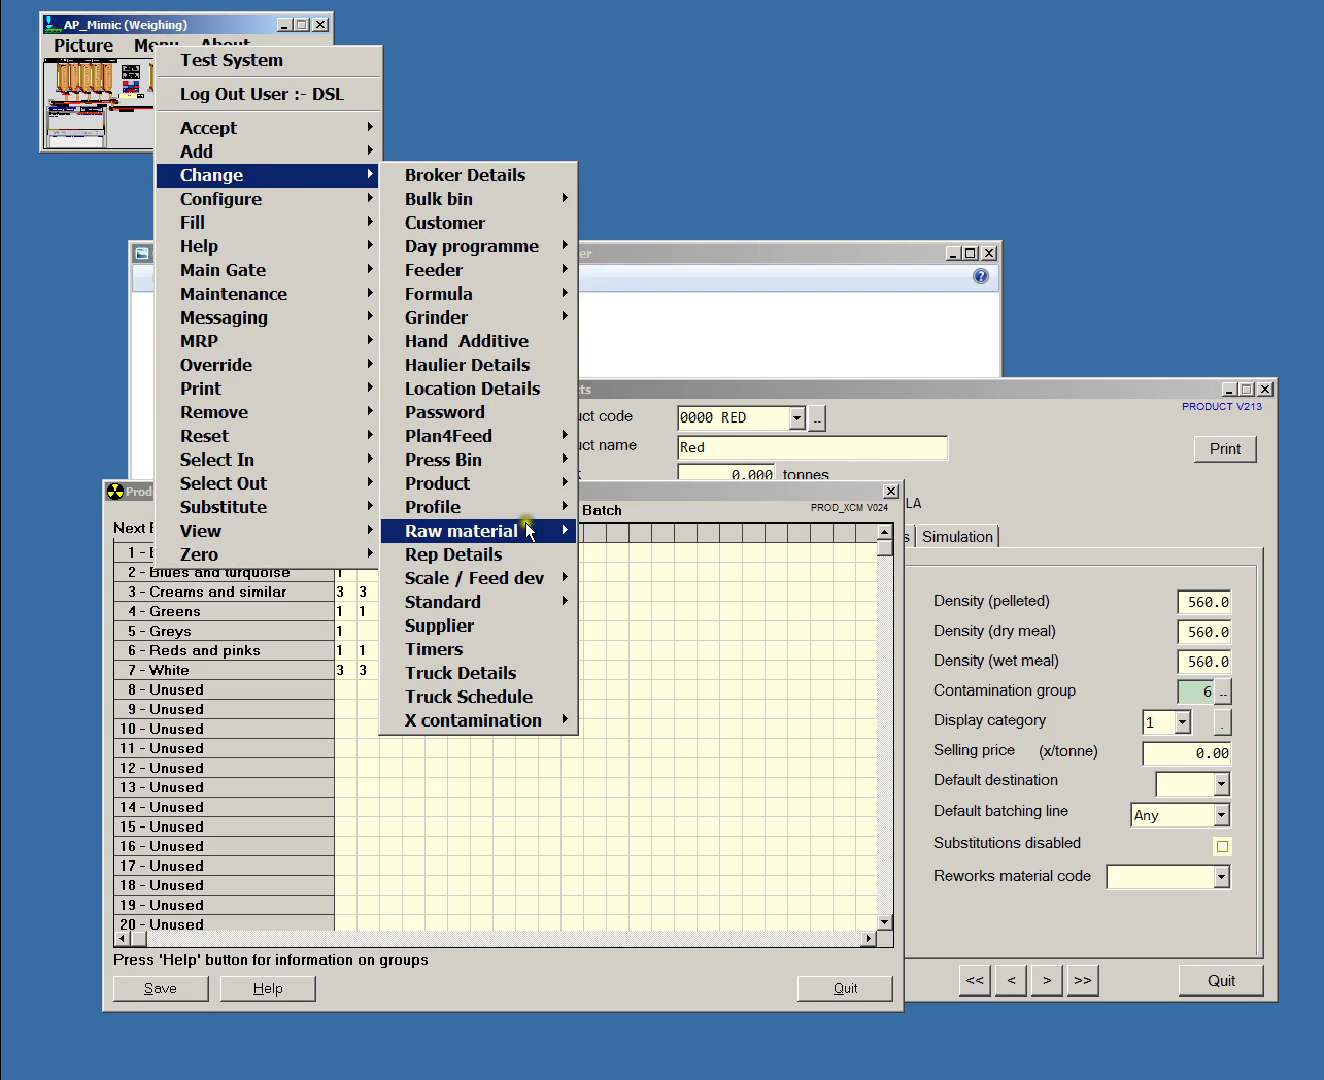
mouse_move(528, 530)
left_click(600, 550)
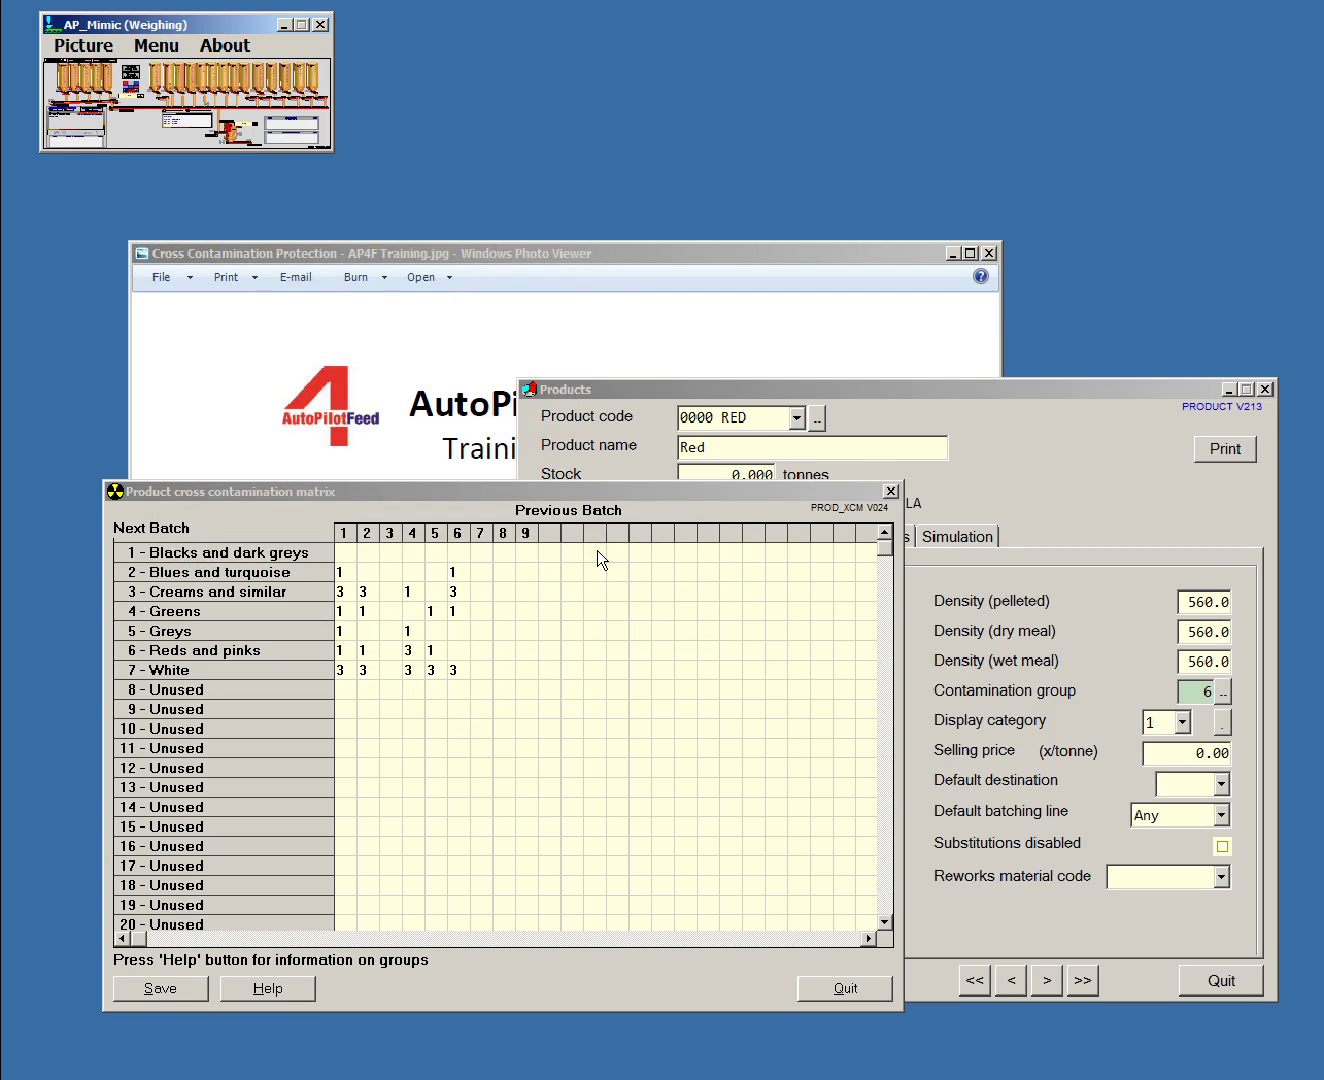
left_click(681, 114)
left_click(623, 132)
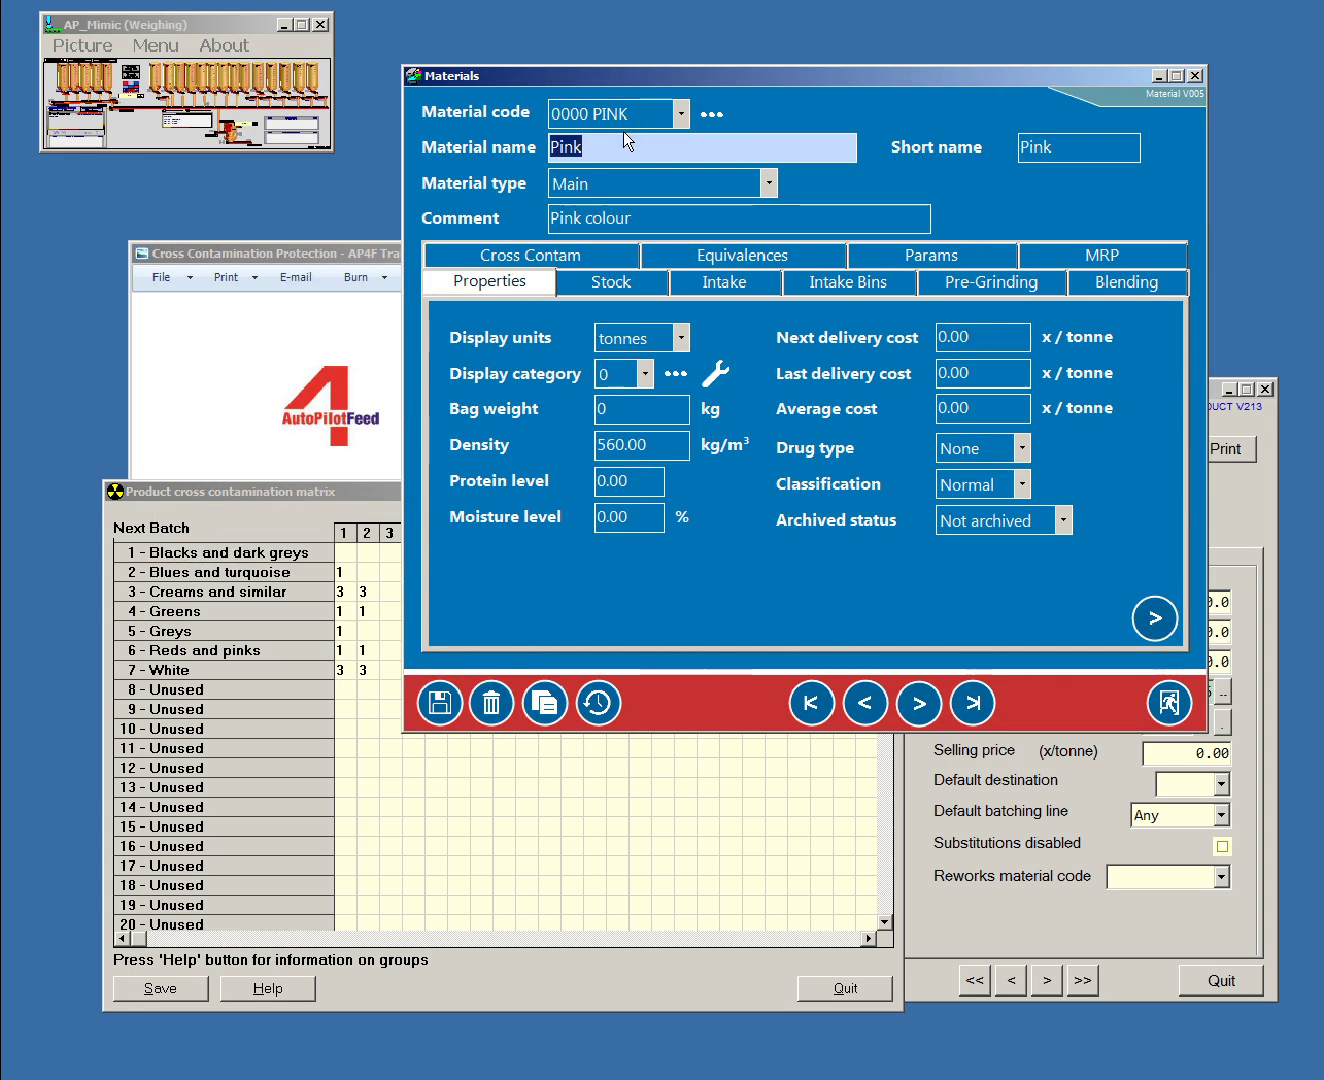
Step: On the Cross Contam settings, review the inclusion values and mark Pink active in group 6
left_click(548, 256)
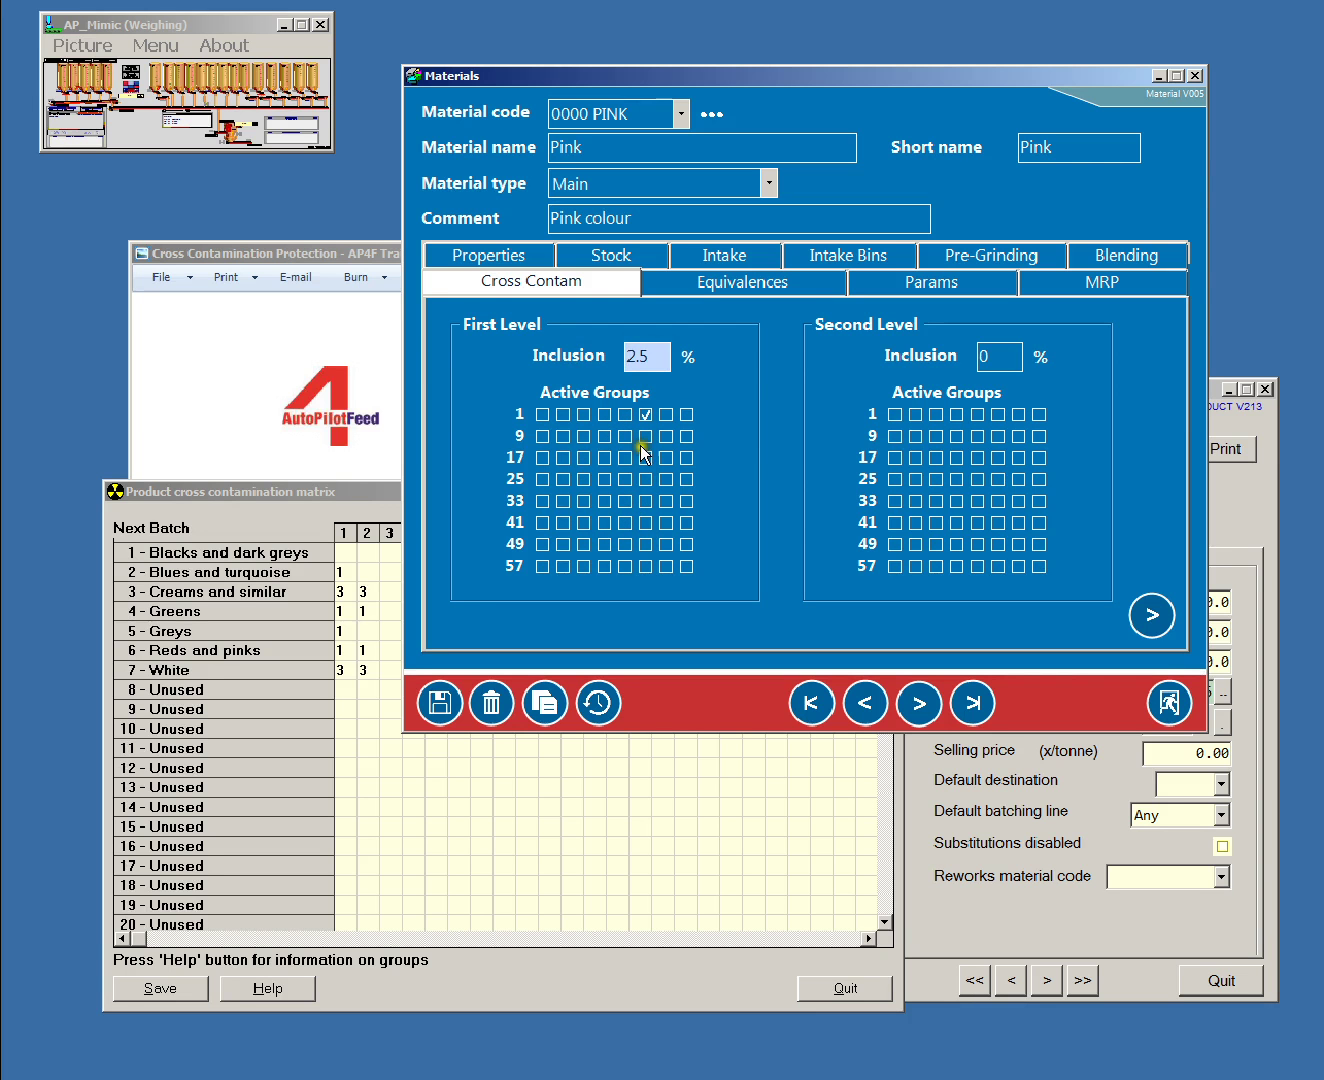
left_click(1000, 356)
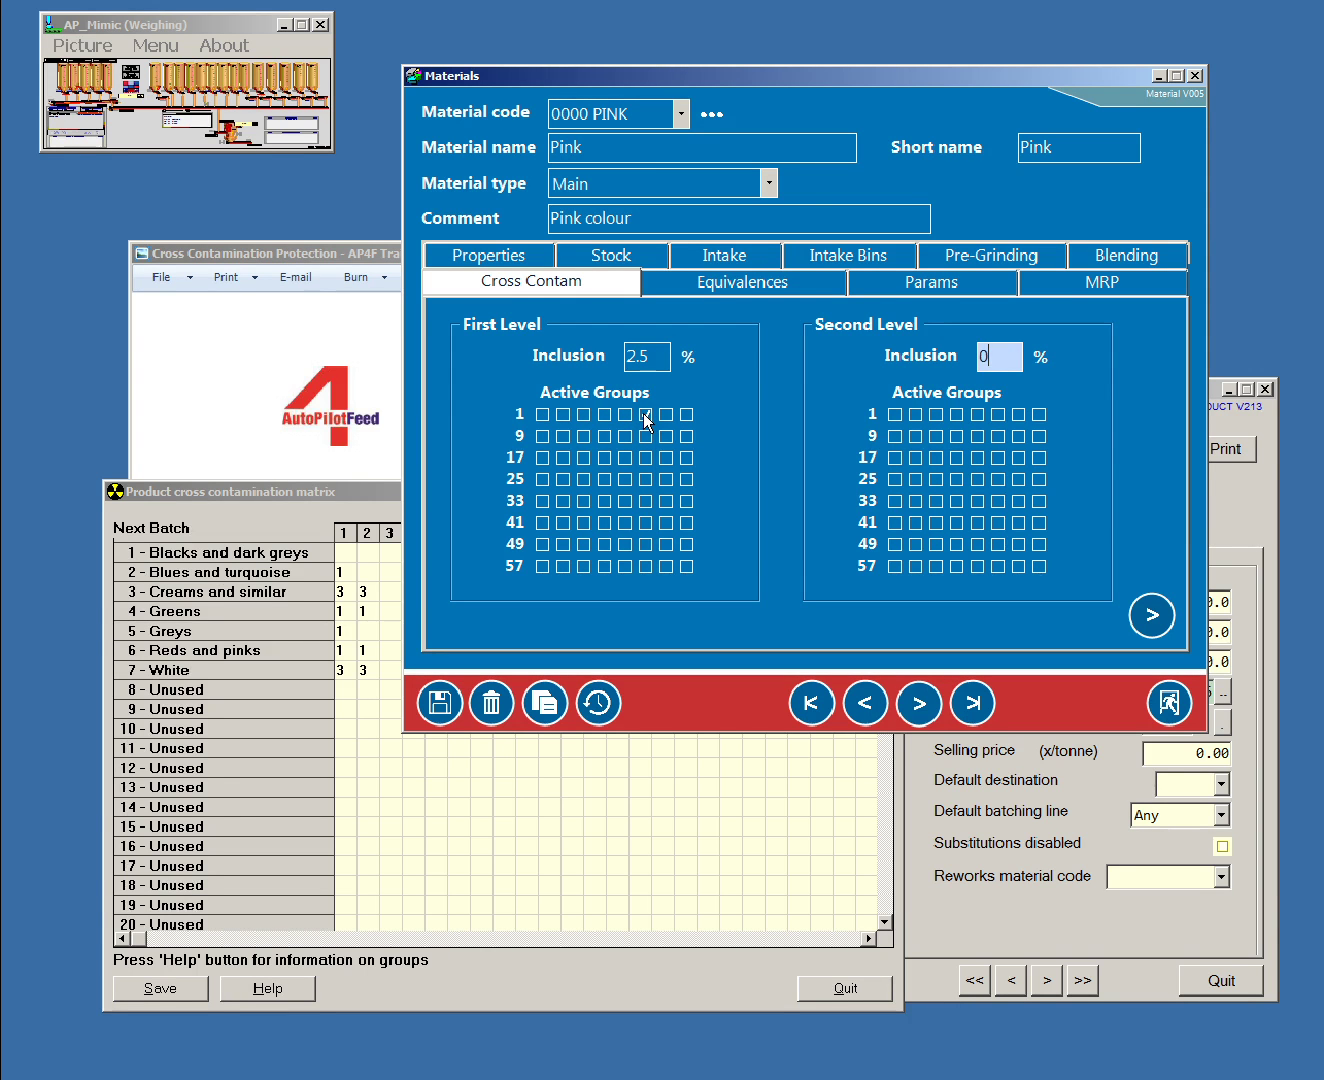
left_click(645, 415)
left_click(382, 488)
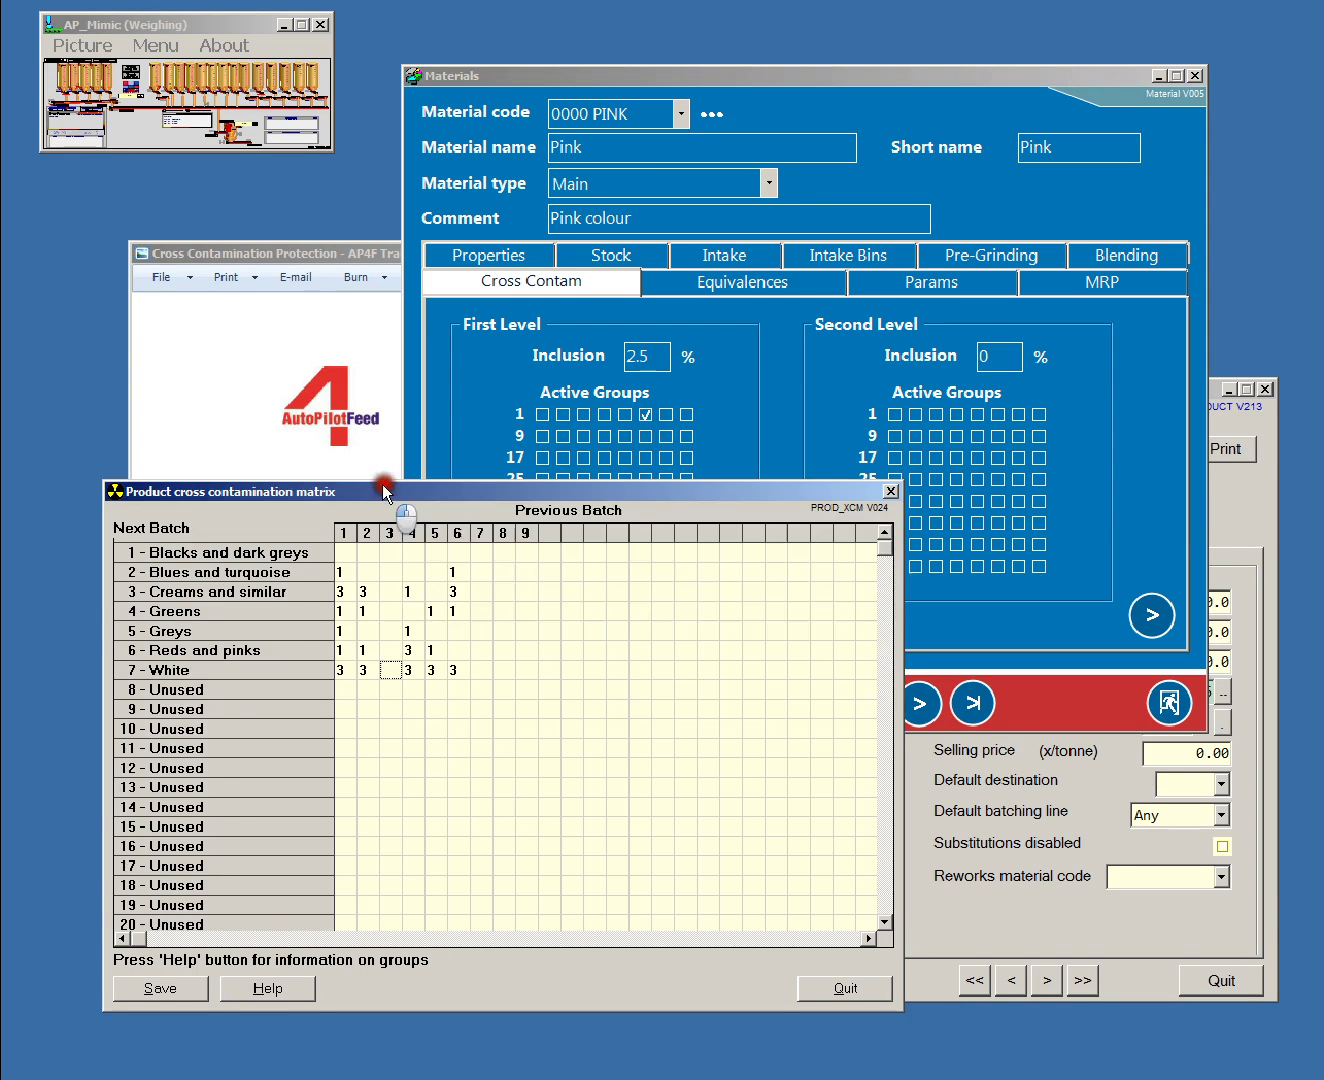
Step: Compare Pink's active group 6 with the matrix's Reds group 6 and Creams group 7 entries
left_click(478, 533)
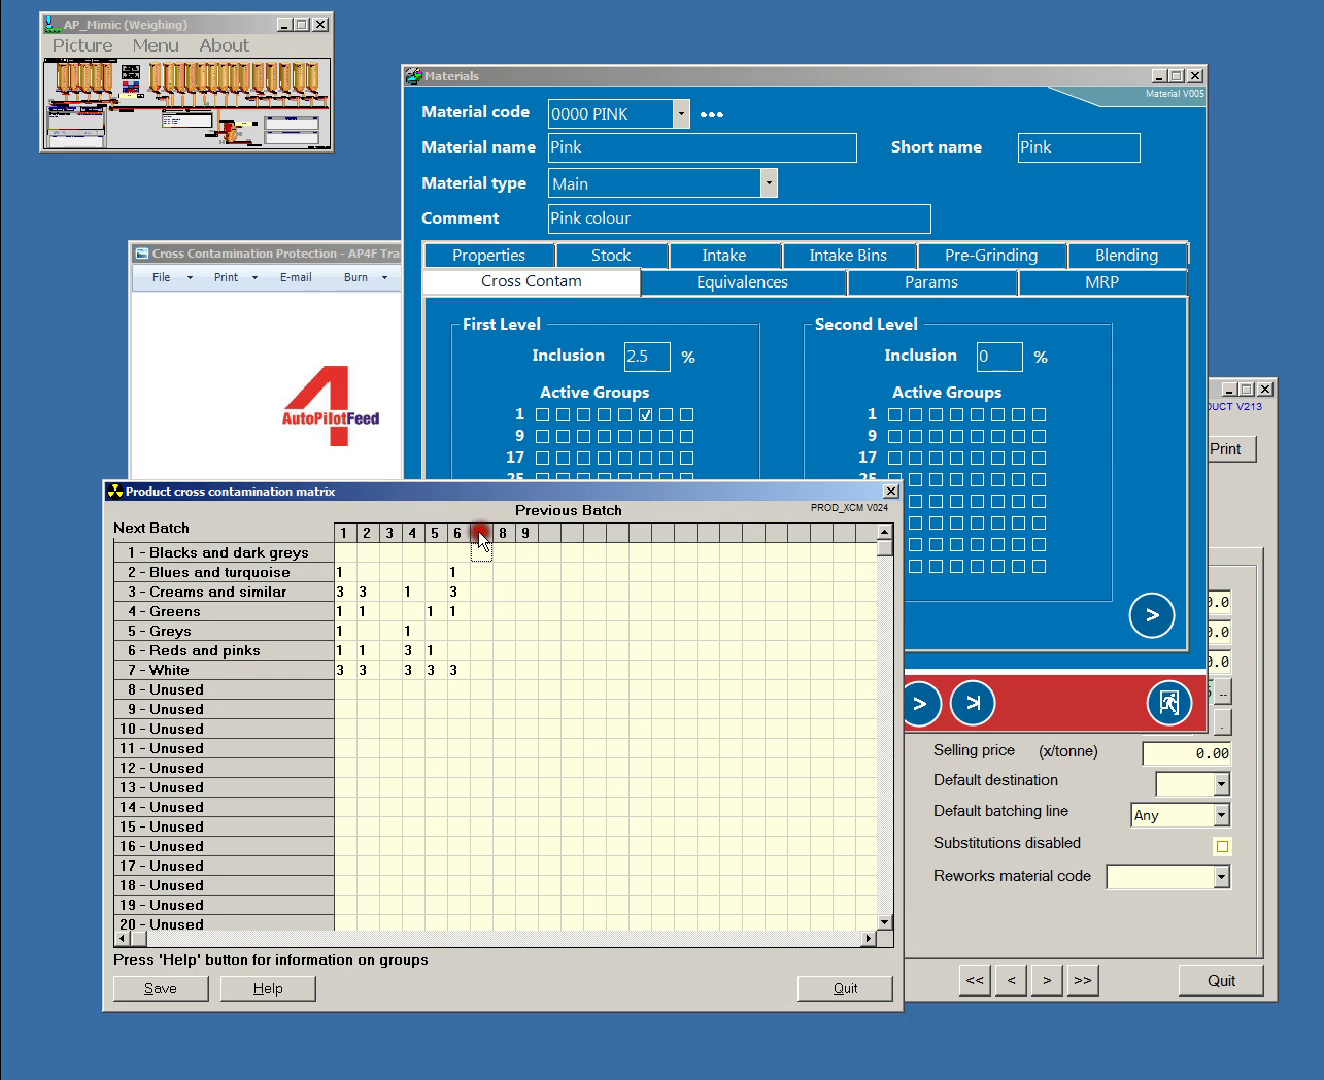
left_click(607, 71)
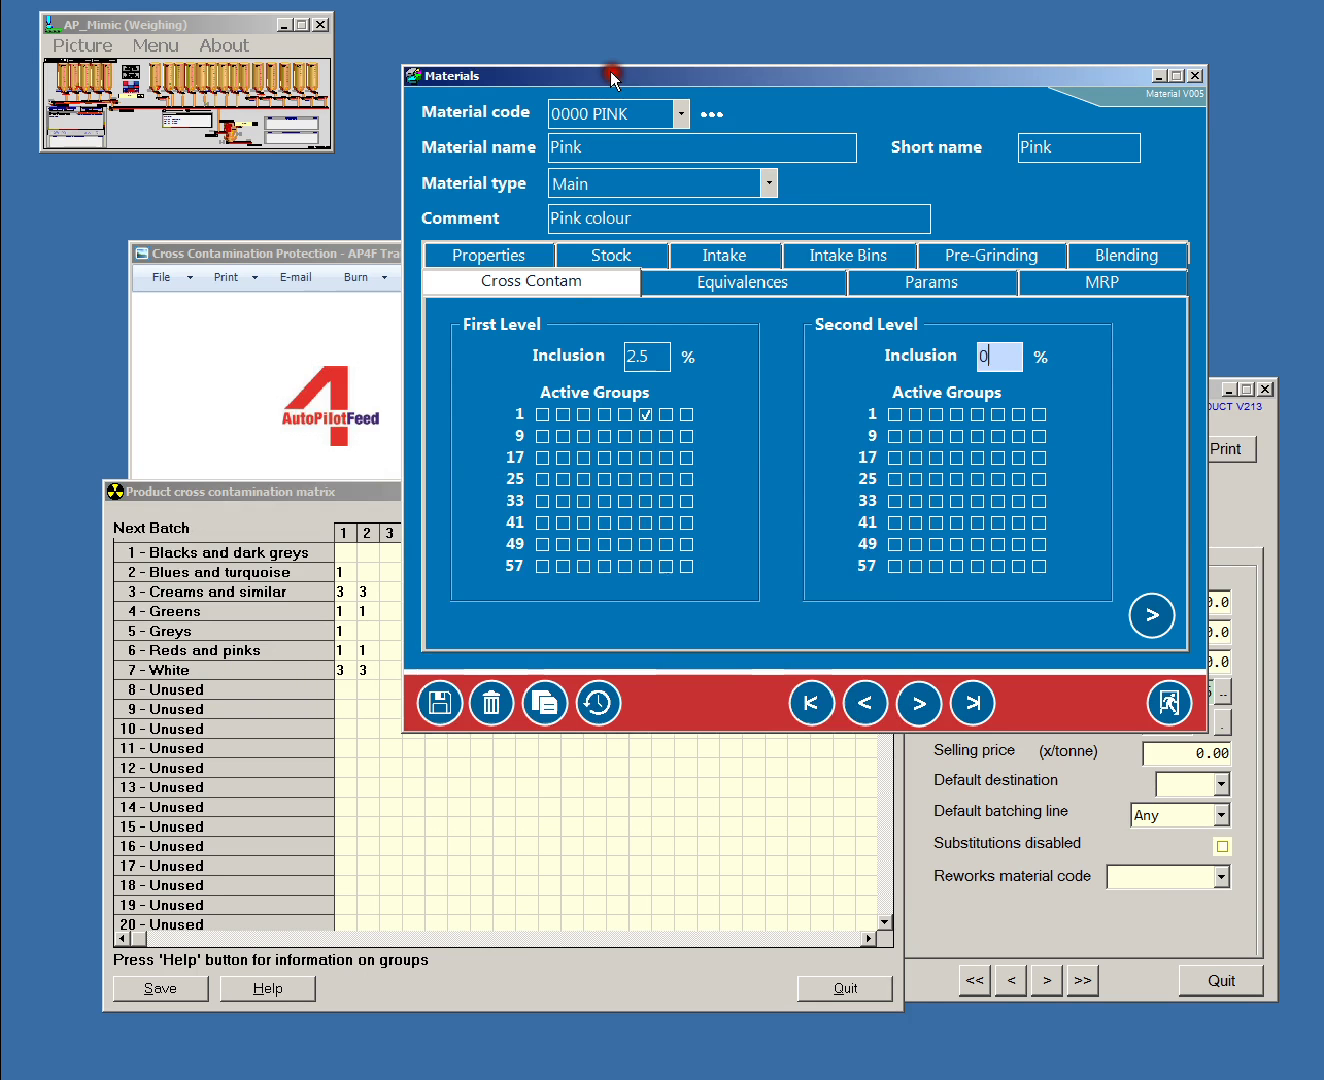
left_click(647, 414)
left_click(383, 491)
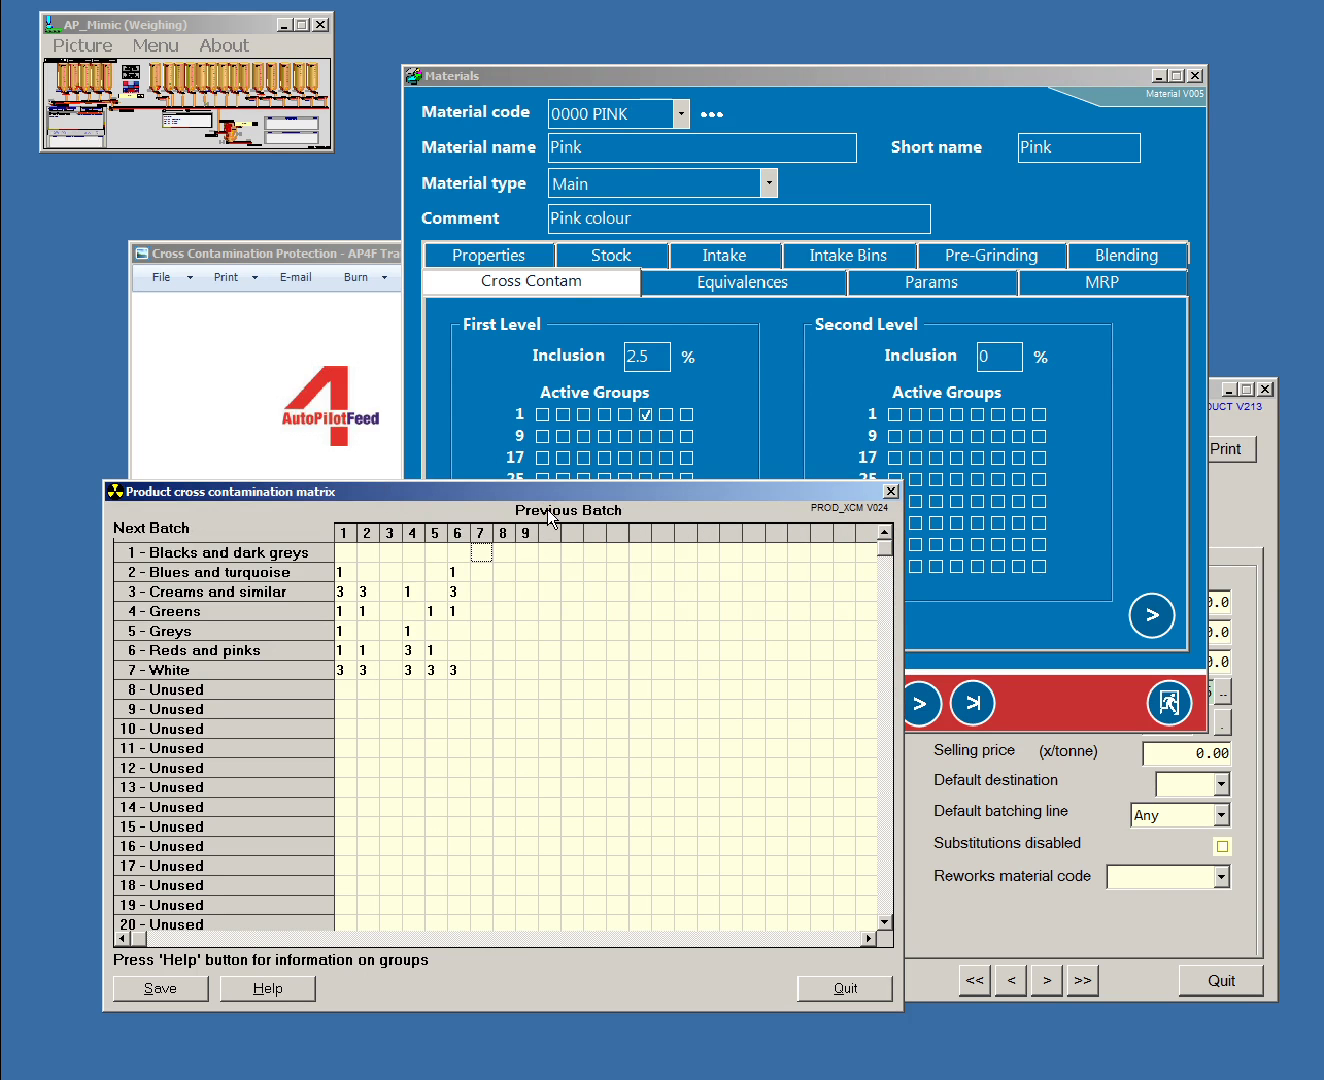
left_click(480, 587)
left_click(457, 530)
Step: Open the cross contamination override for mixer/plant from the Override menu
left_click(150, 46)
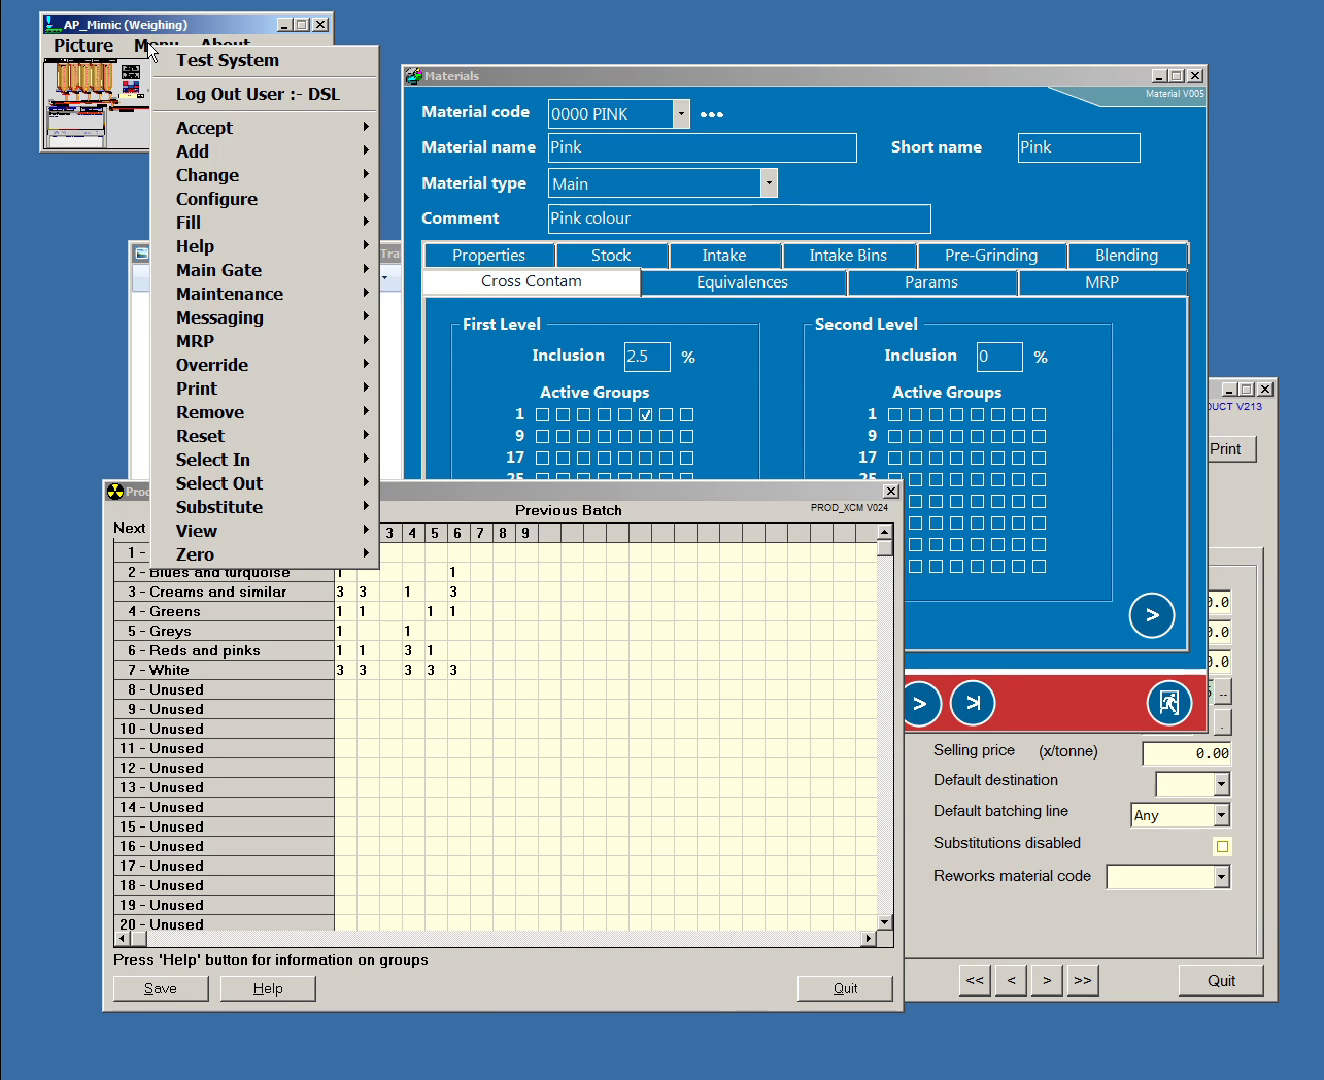
left_click(358, 364)
left_click(474, 457)
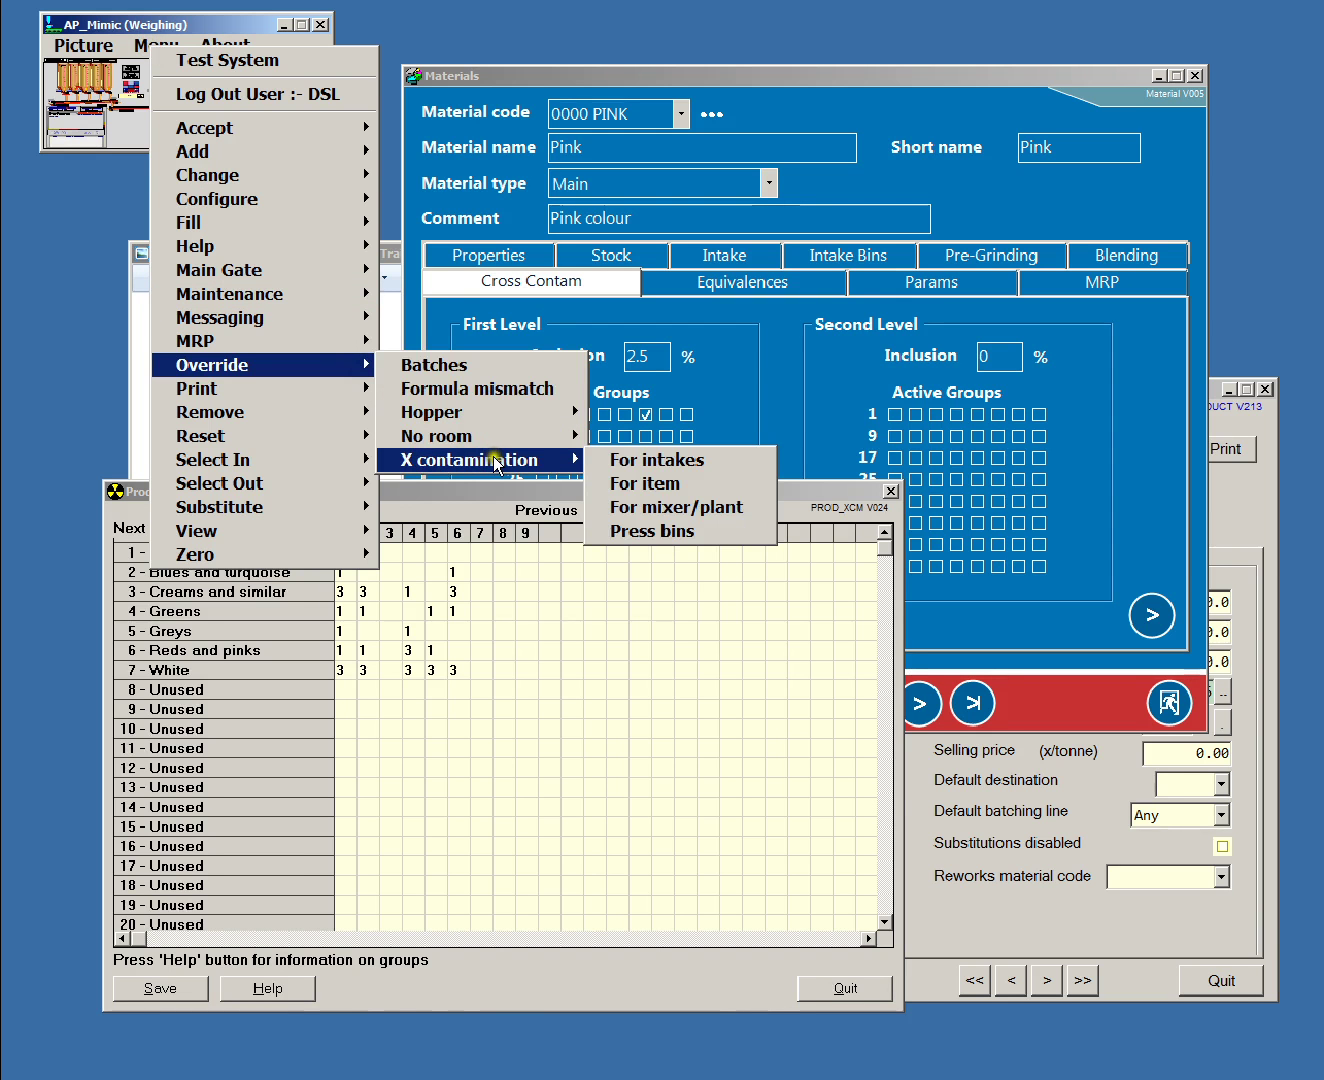
left_click(606, 460)
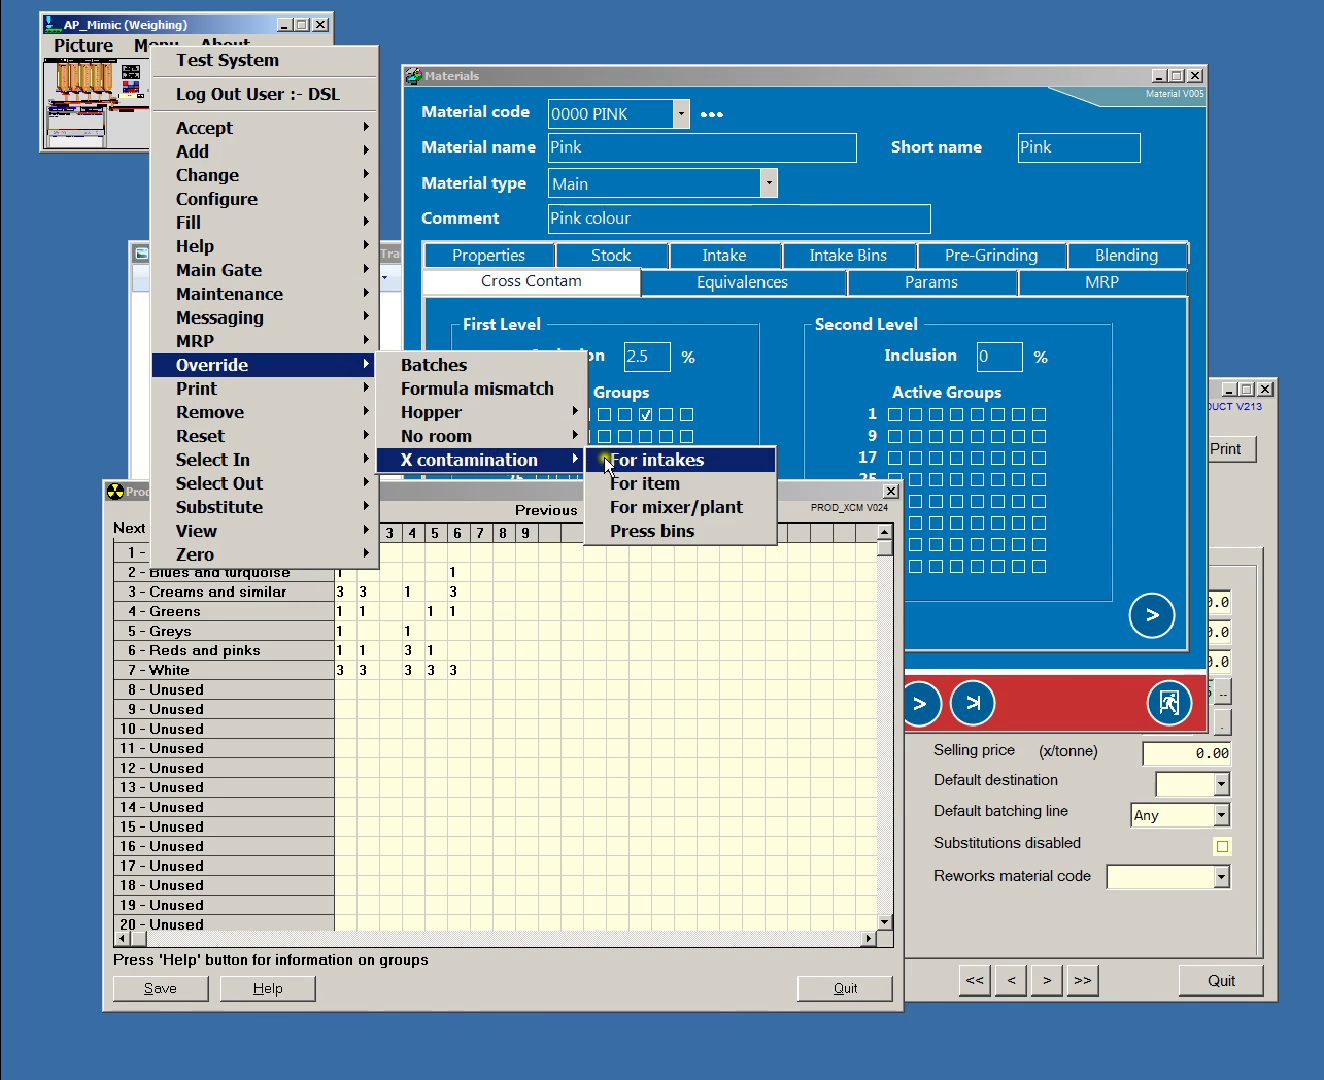
left_click(648, 500)
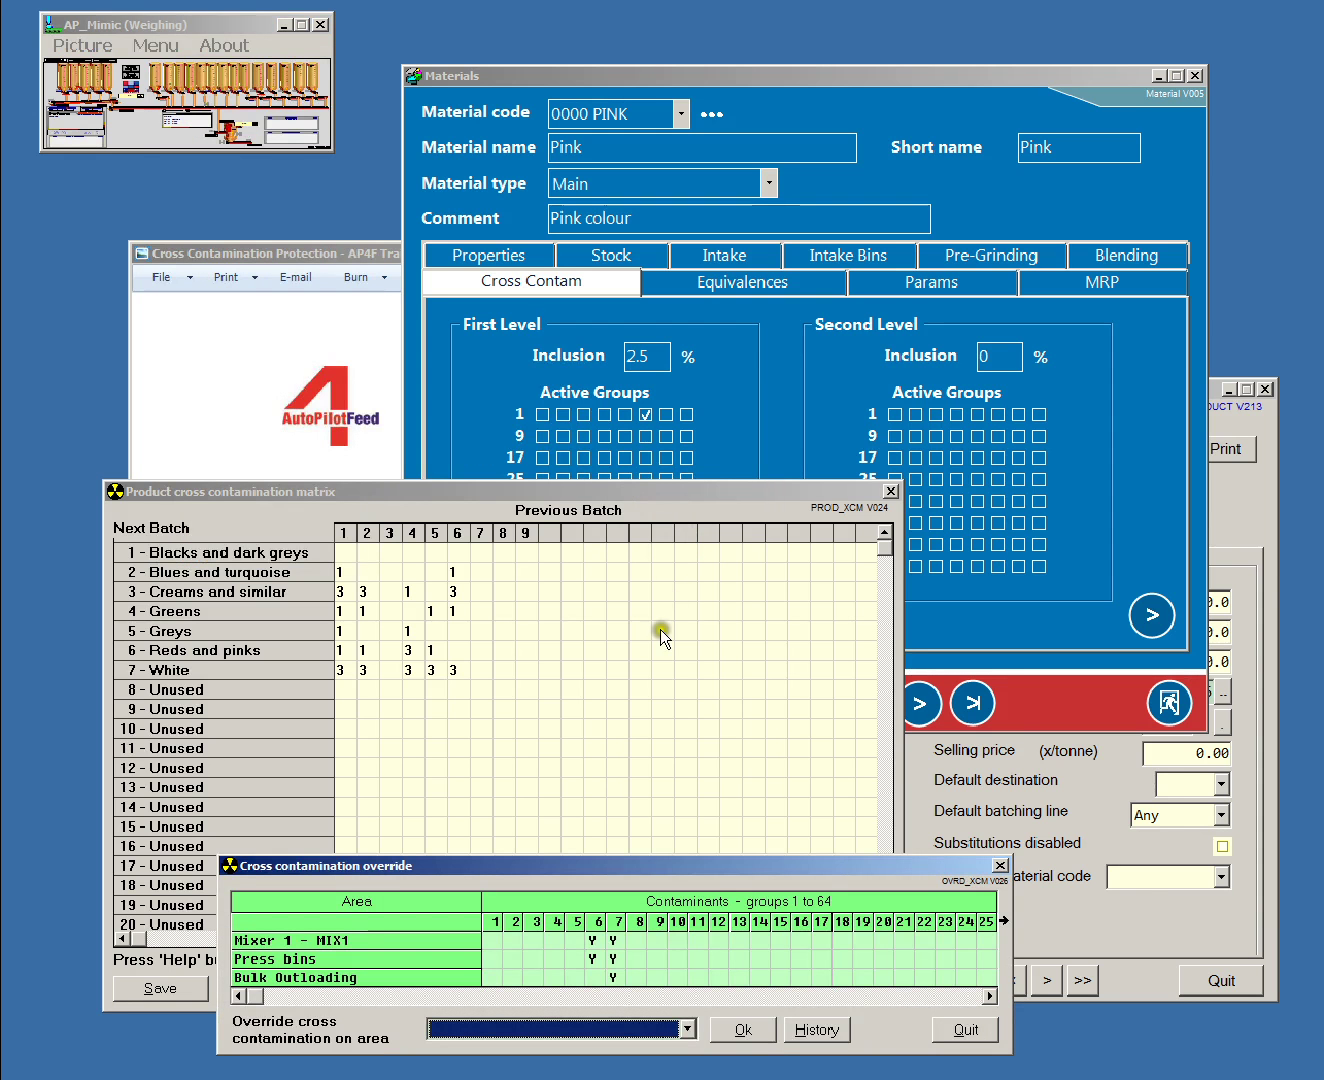
Step: Review Mixer 1's group 6 and 7 entries, toggling the group 6 entry and back
left_click(621, 940)
left_click(387, 946)
left_click(597, 922)
left_click(592, 940)
left_click(591, 940)
left_click(614, 941)
left_click(614, 941)
left_click(627, 866)
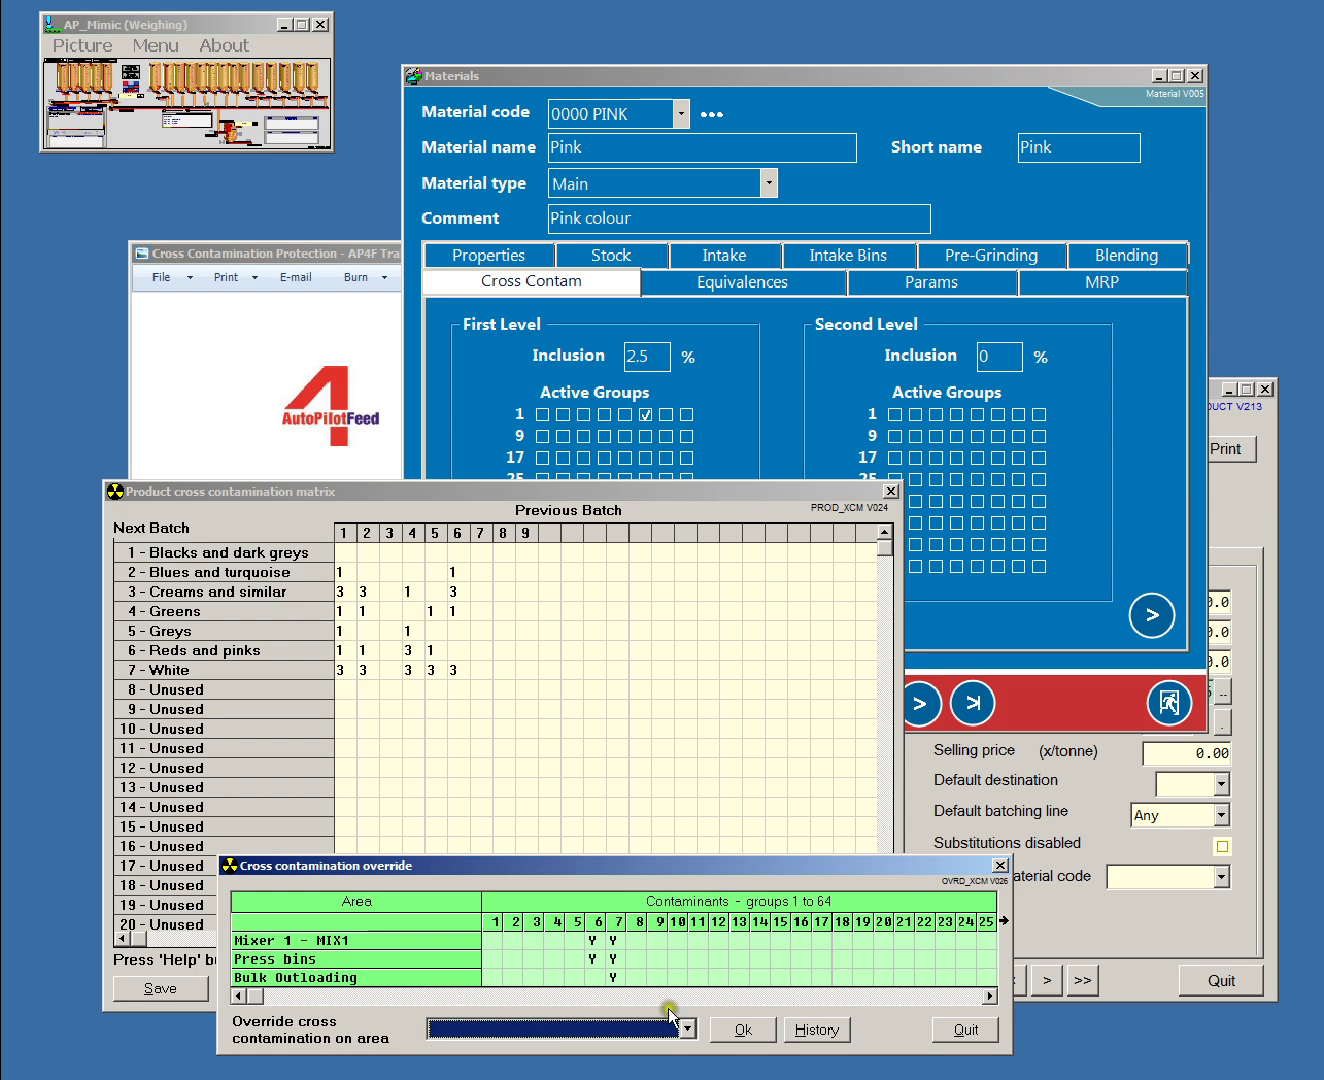
Step: Override area Mixer 1 - MIX1 and confirm the override with Yes
left_click(688, 1030)
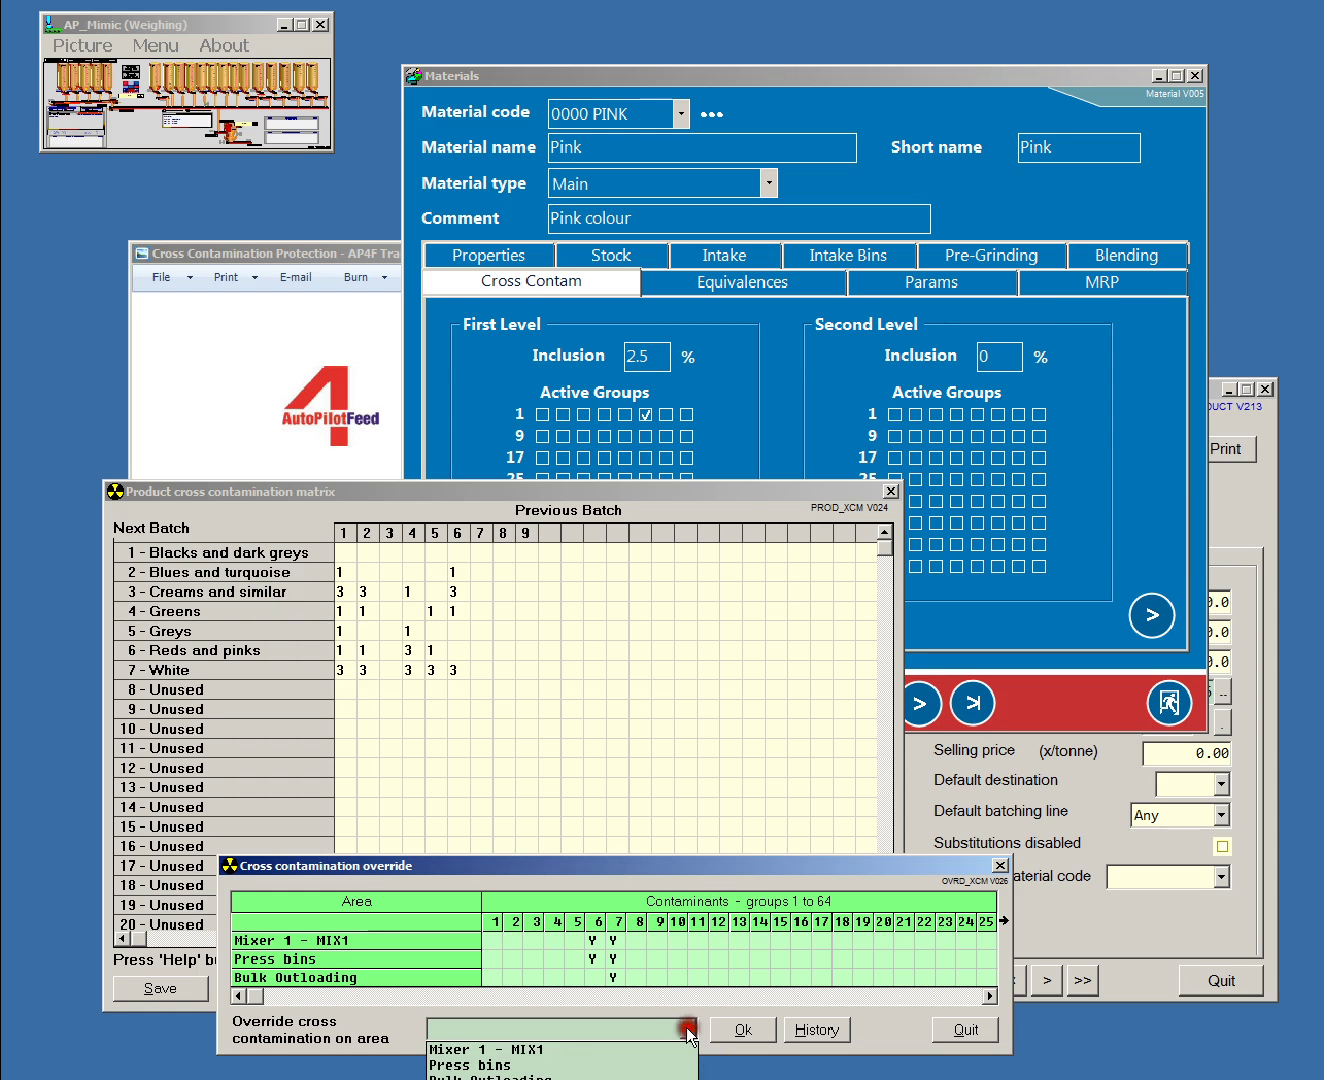
left_click(538, 1050)
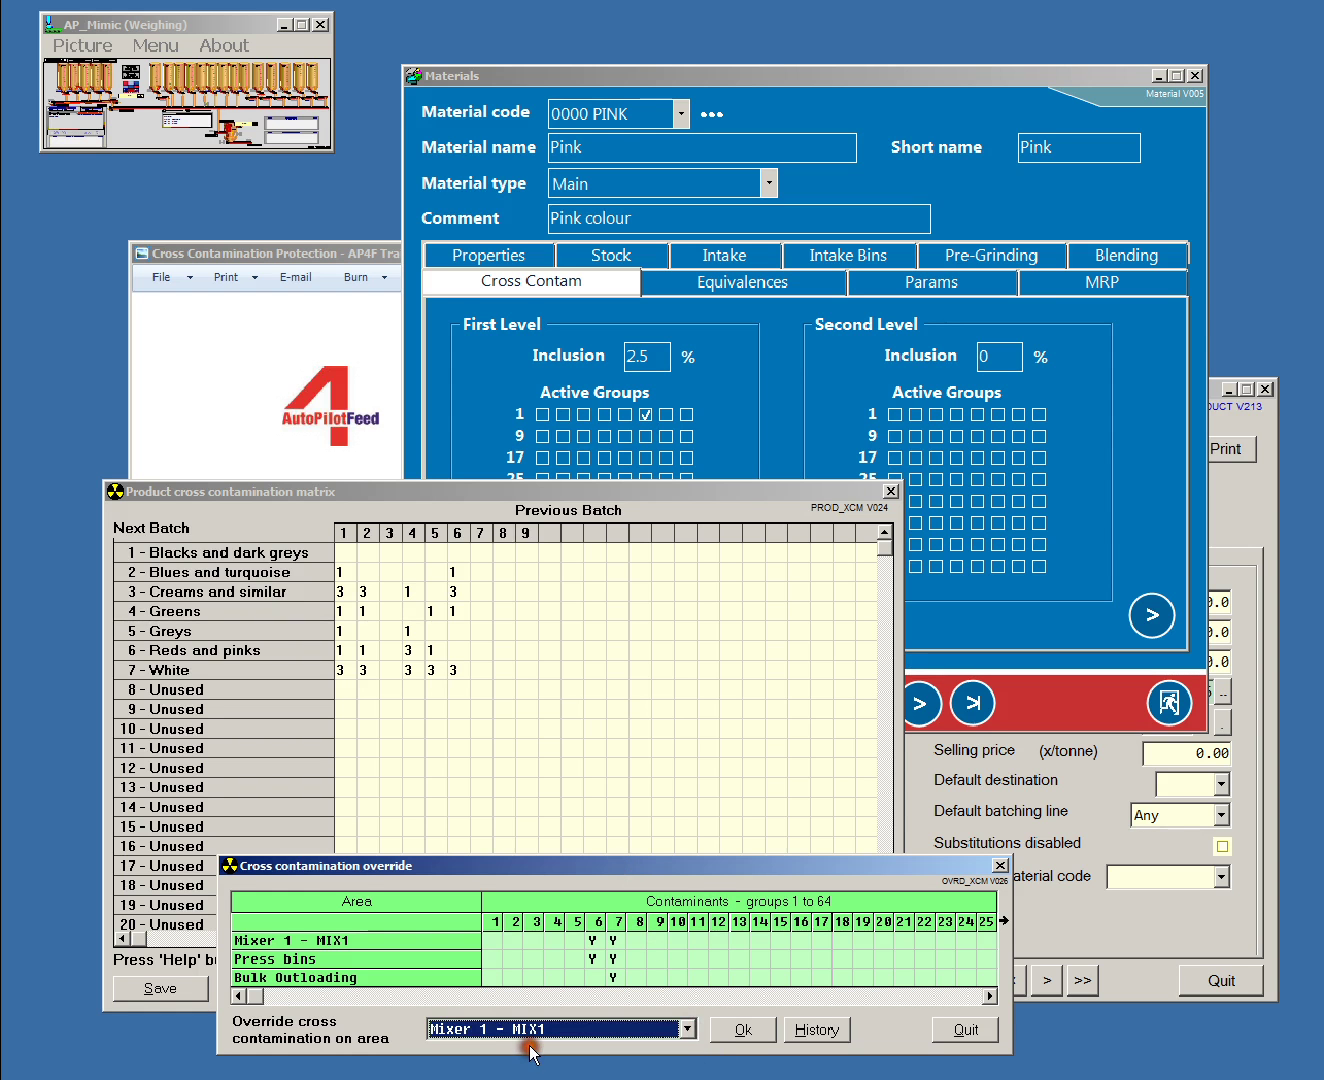
left_click(735, 1031)
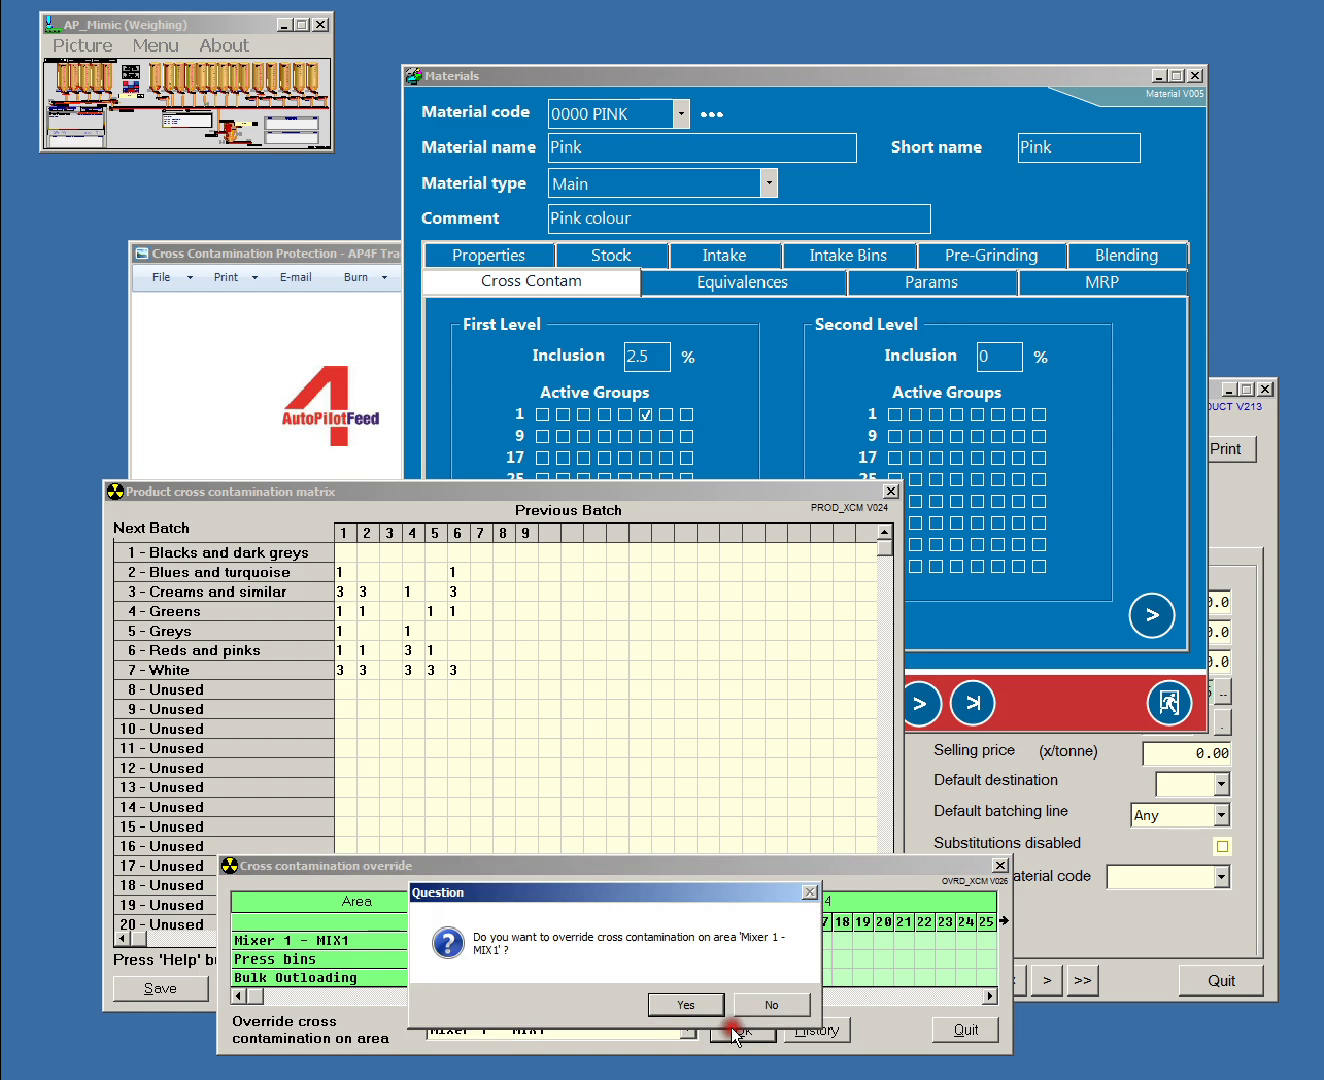
left_click(686, 1001)
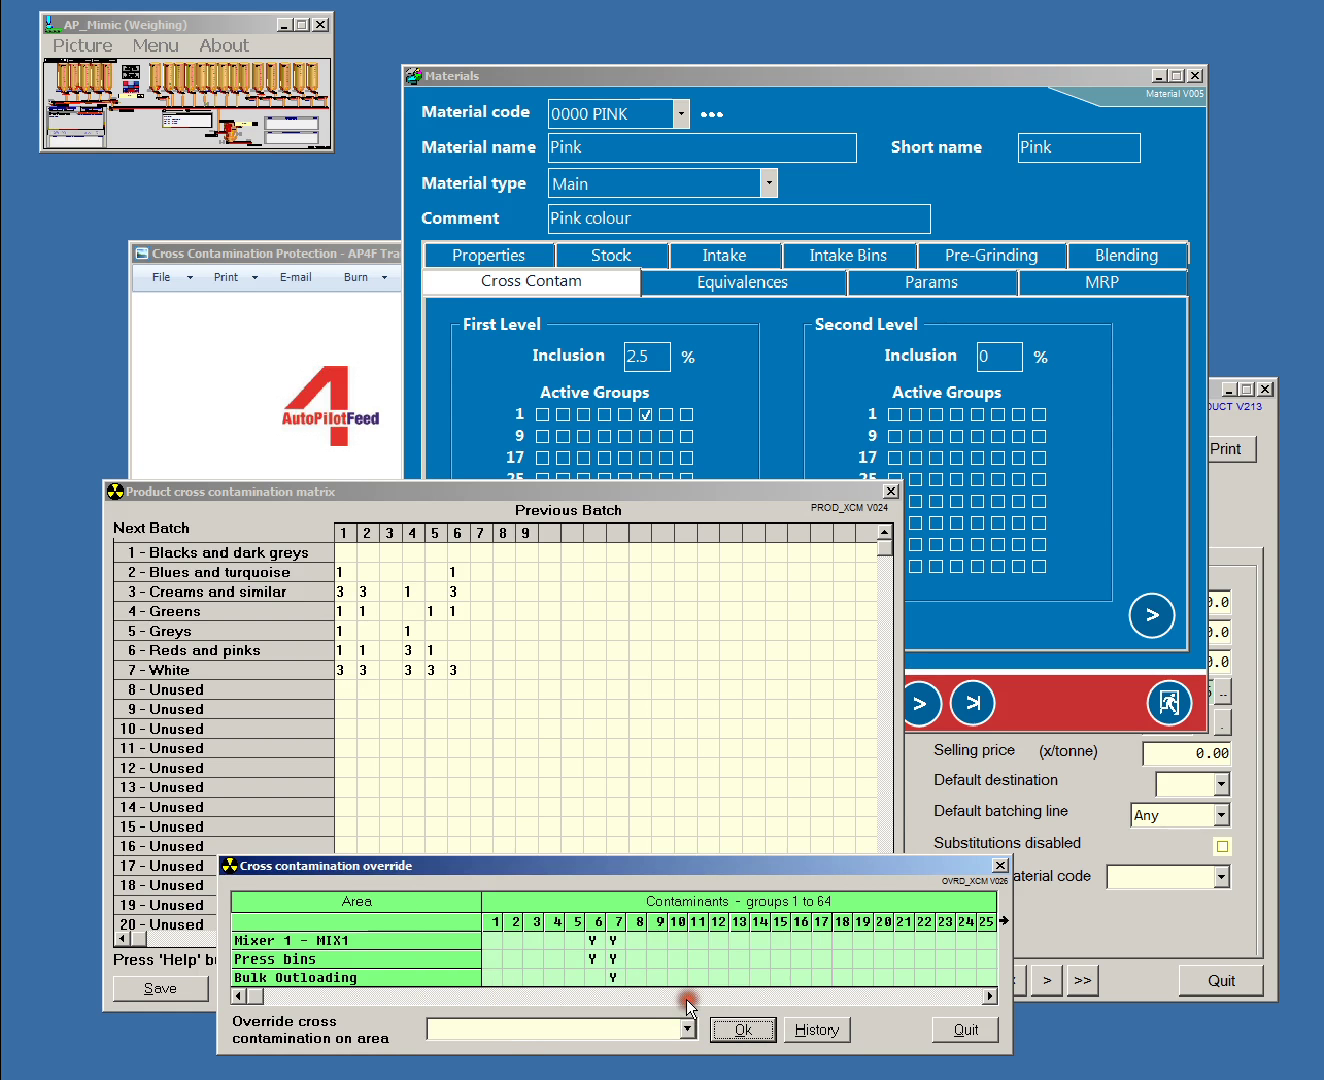
Step: Clear the Press bins group 6 contamination flag
left_click(591, 944)
Step: Close the override, matrix, product and materials windows
left_click(966, 1029)
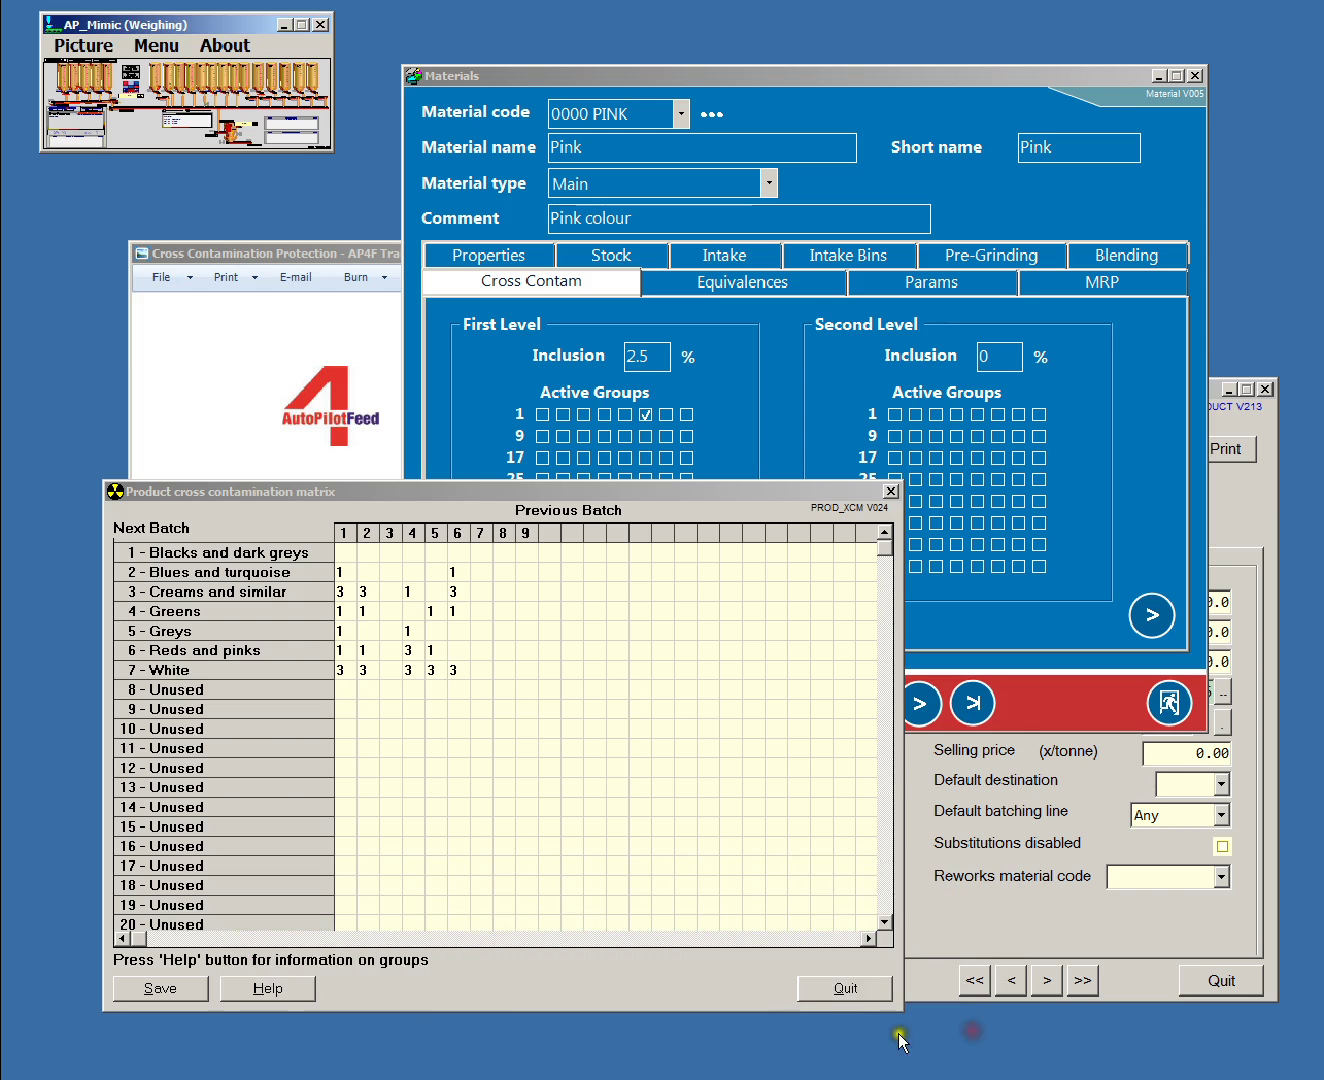
left_click(848, 984)
left_click(1218, 981)
left_click(1168, 703)
Step: Reload material 0000 PINK and show its intake settings with Contamination 0
left_click(150, 45)
mouse_move(286, 171)
mouse_move(476, 525)
left_click(630, 549)
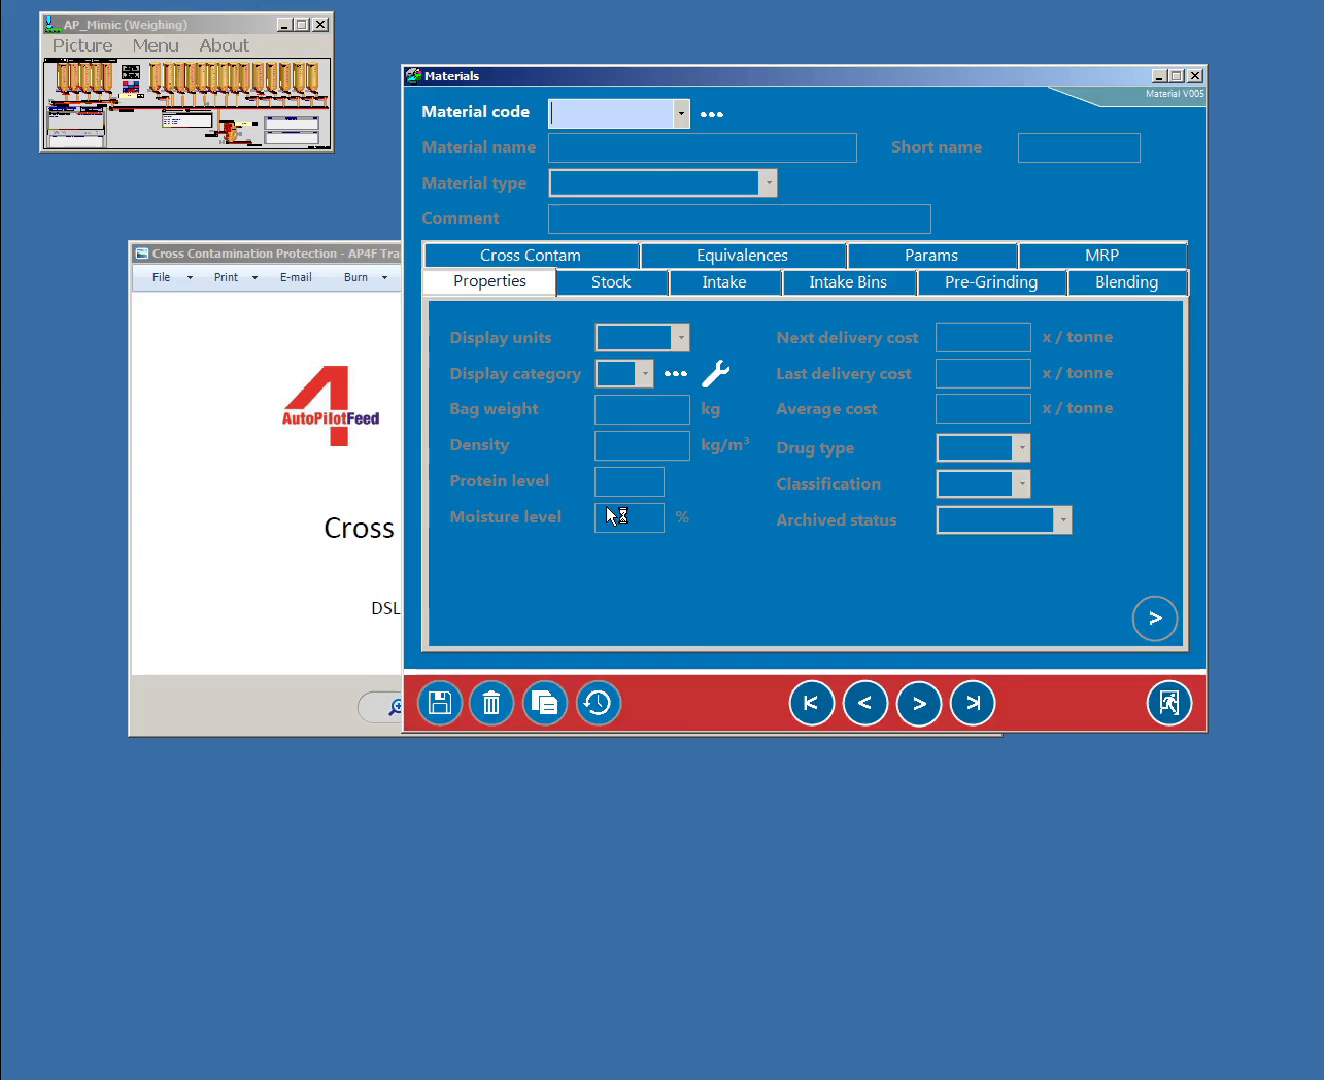
left_click(679, 116)
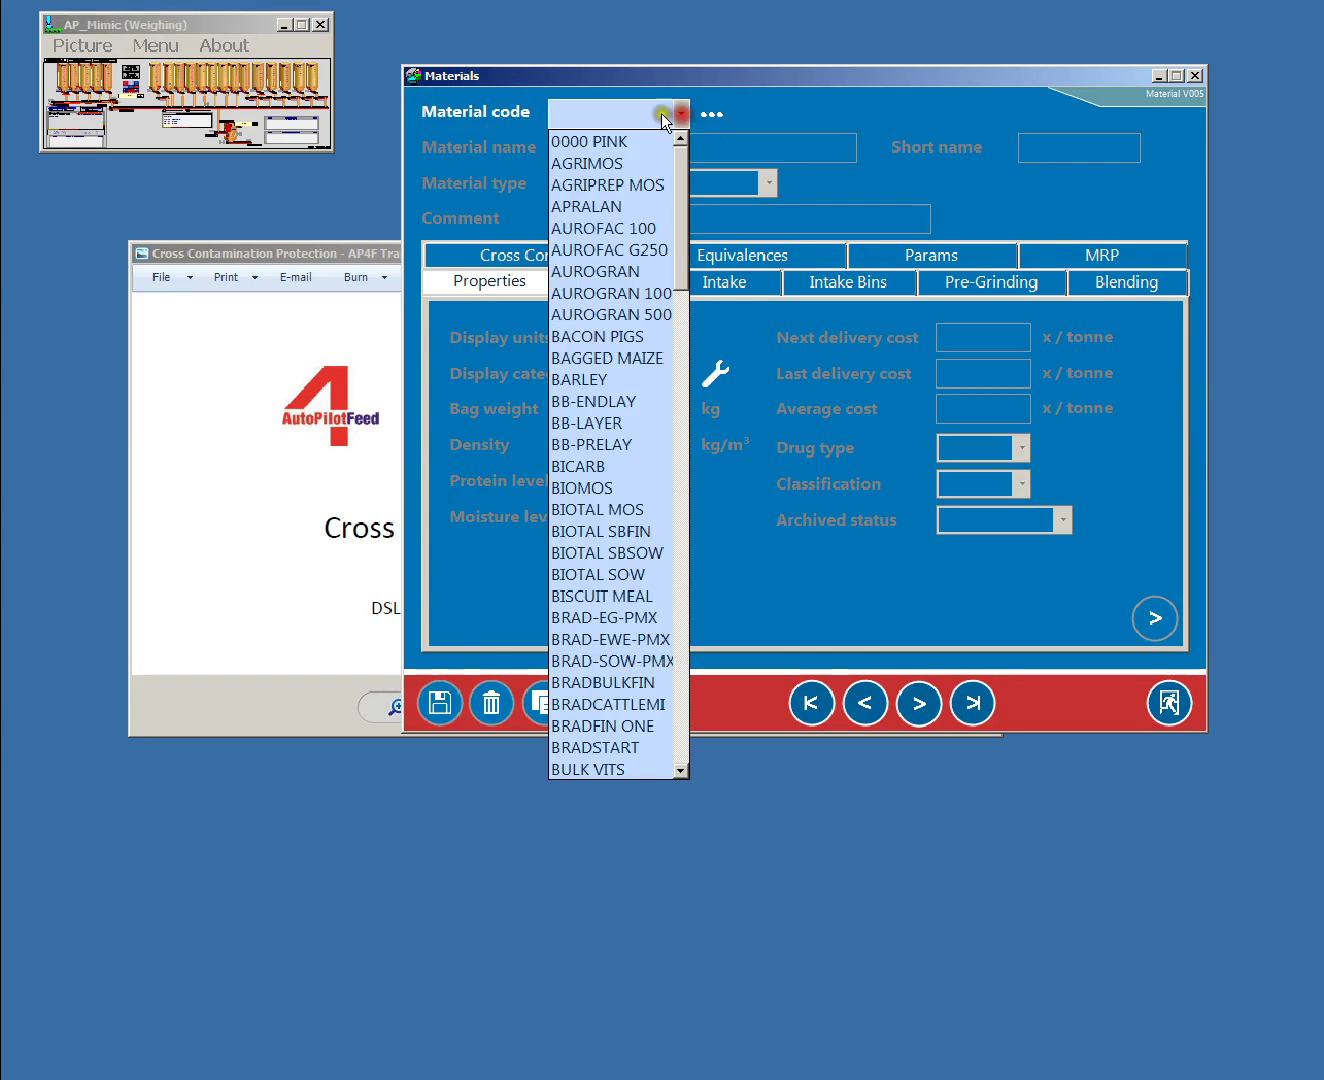
left_click(618, 139)
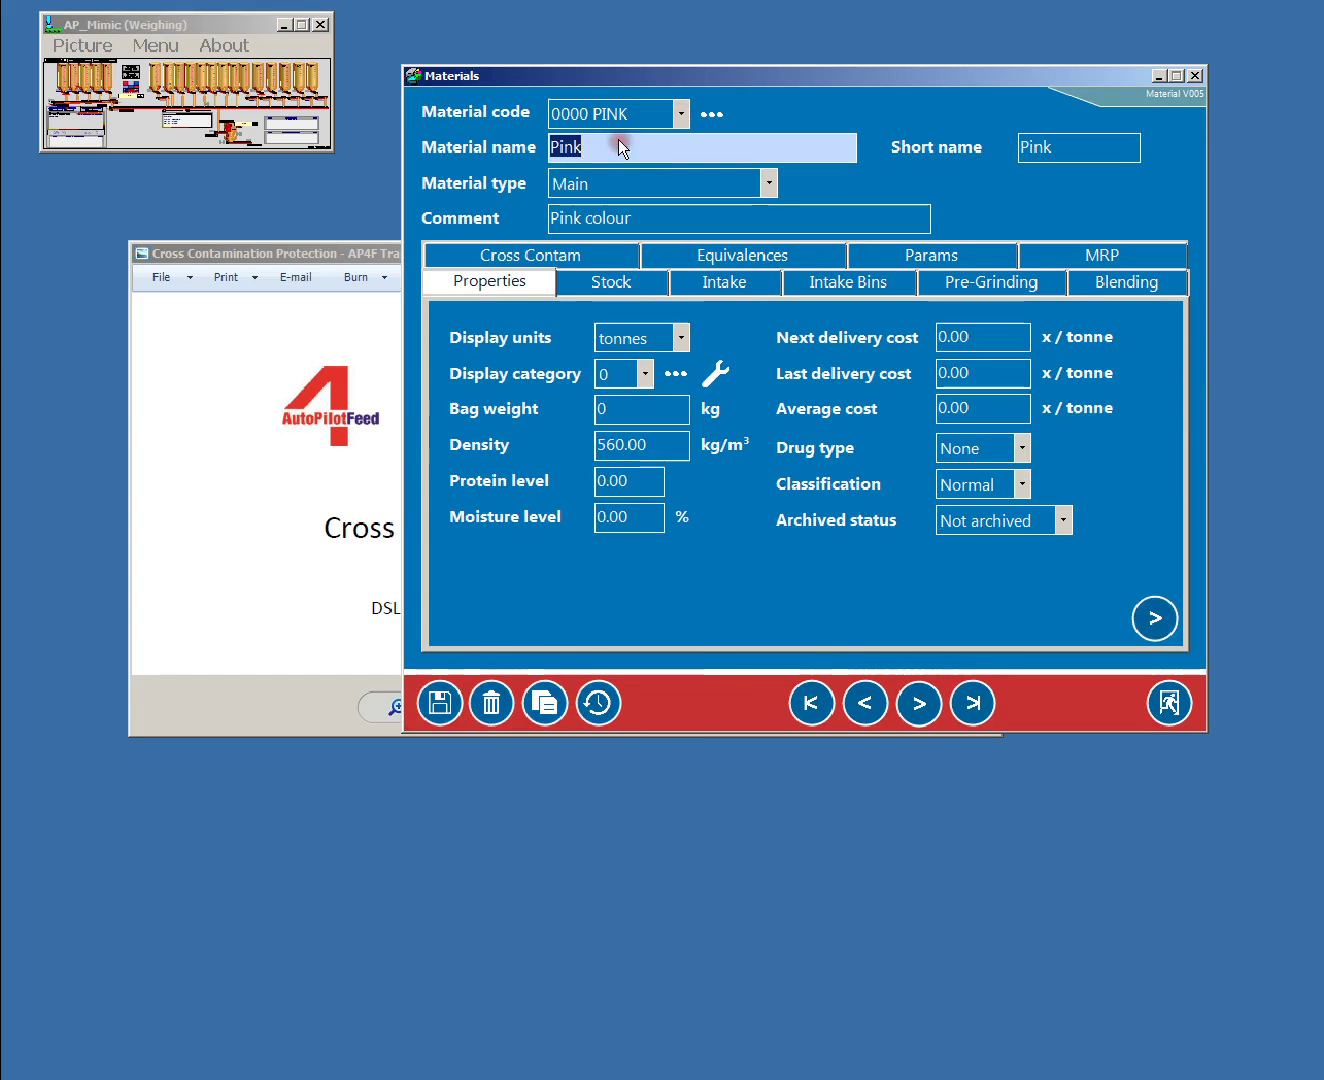
left_click(720, 284)
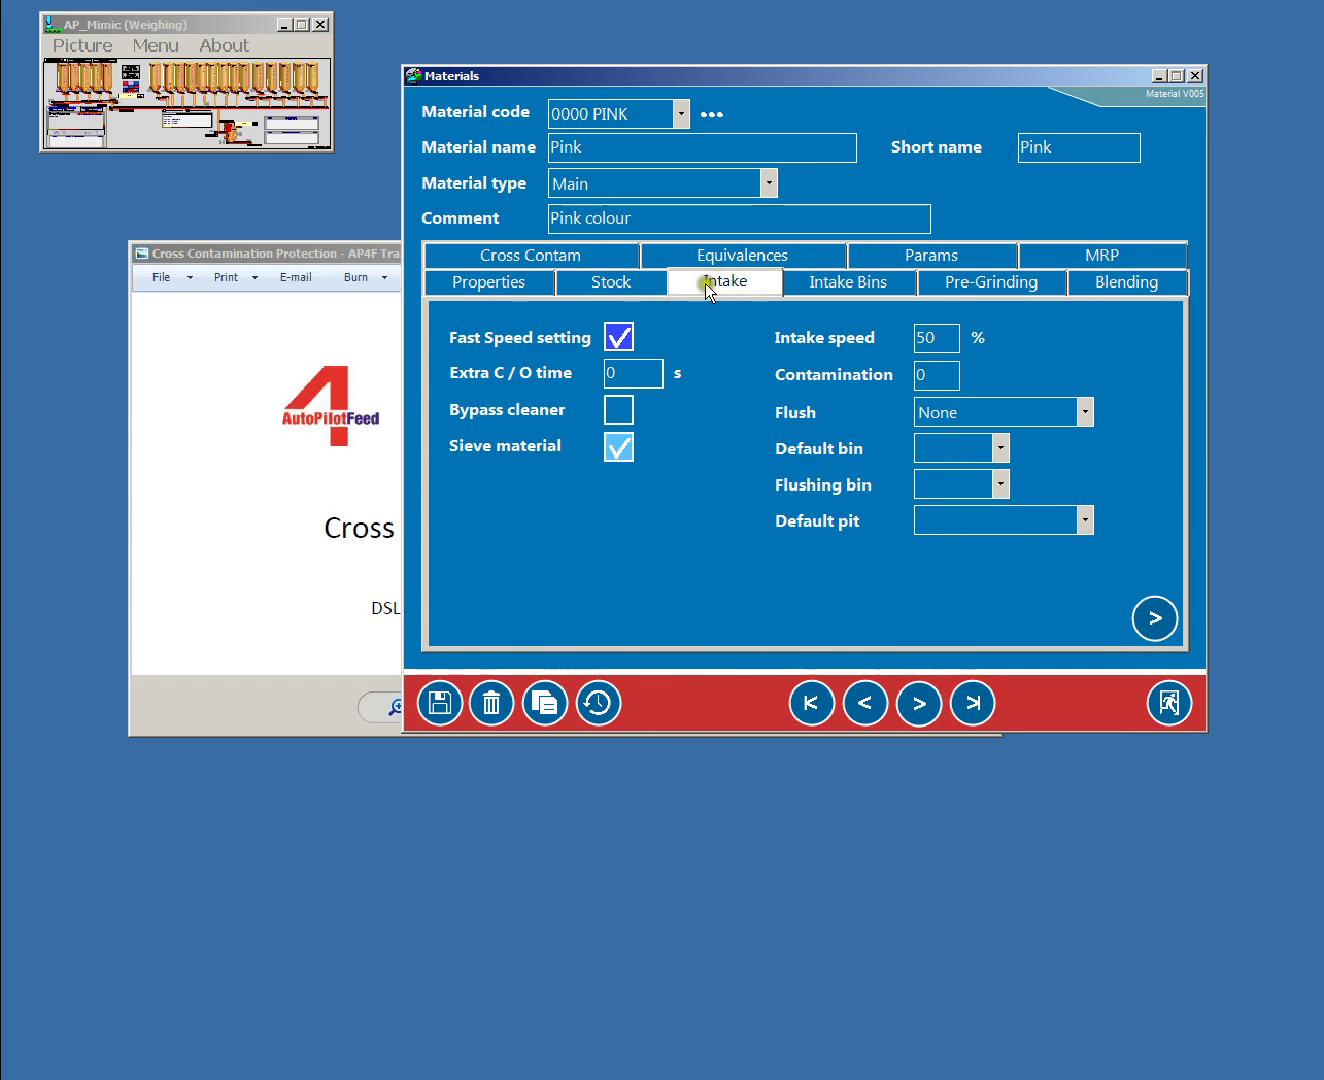
left_click(918, 374)
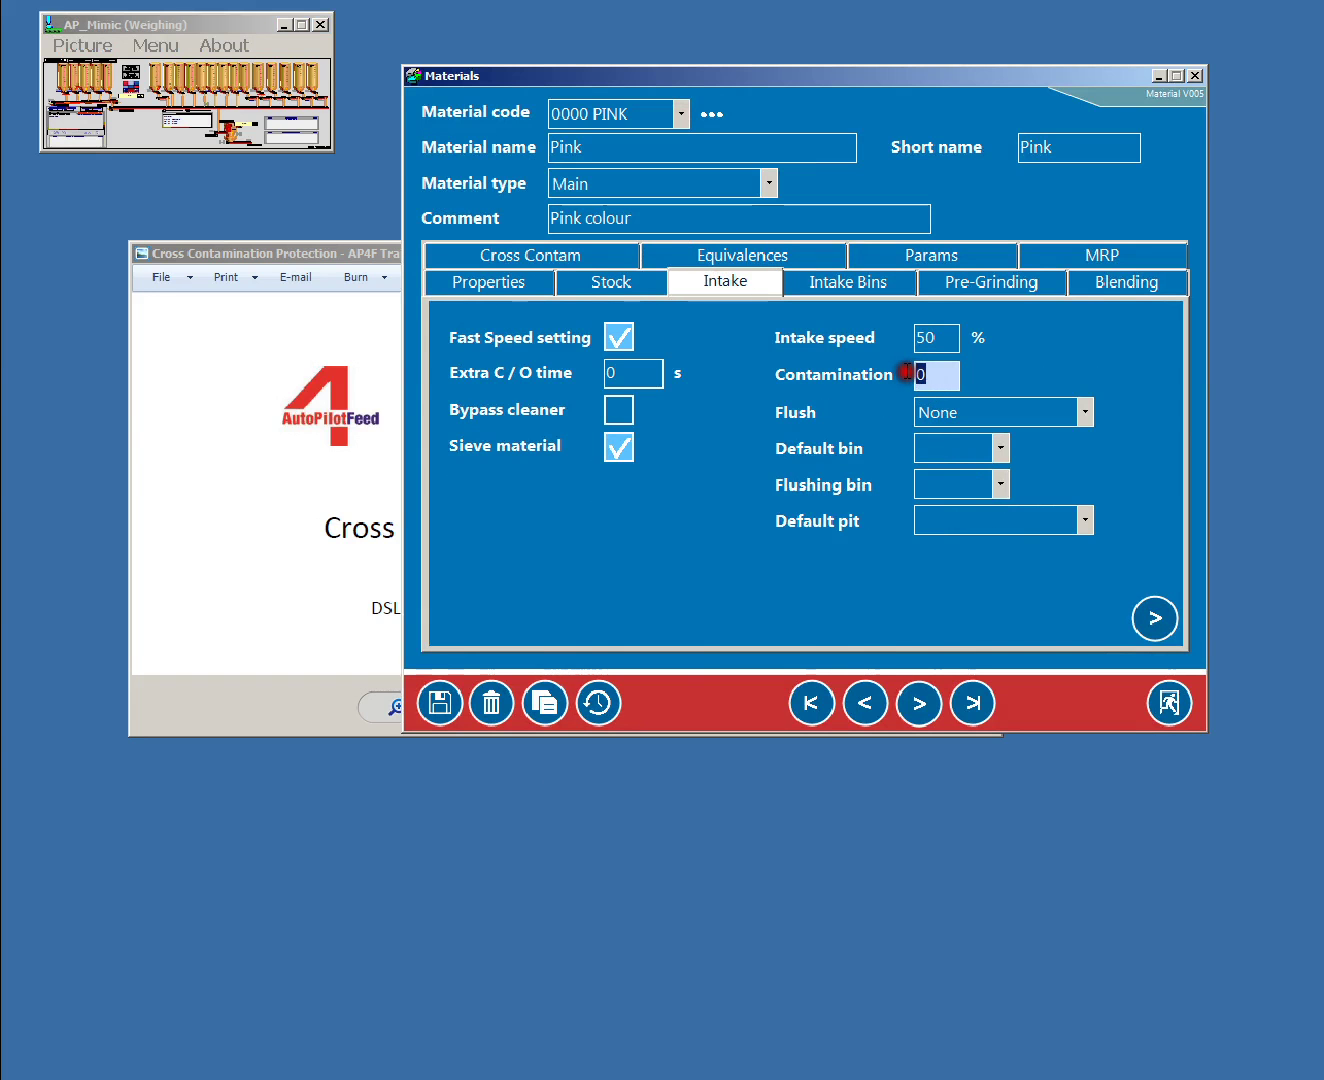
left_click(161, 46)
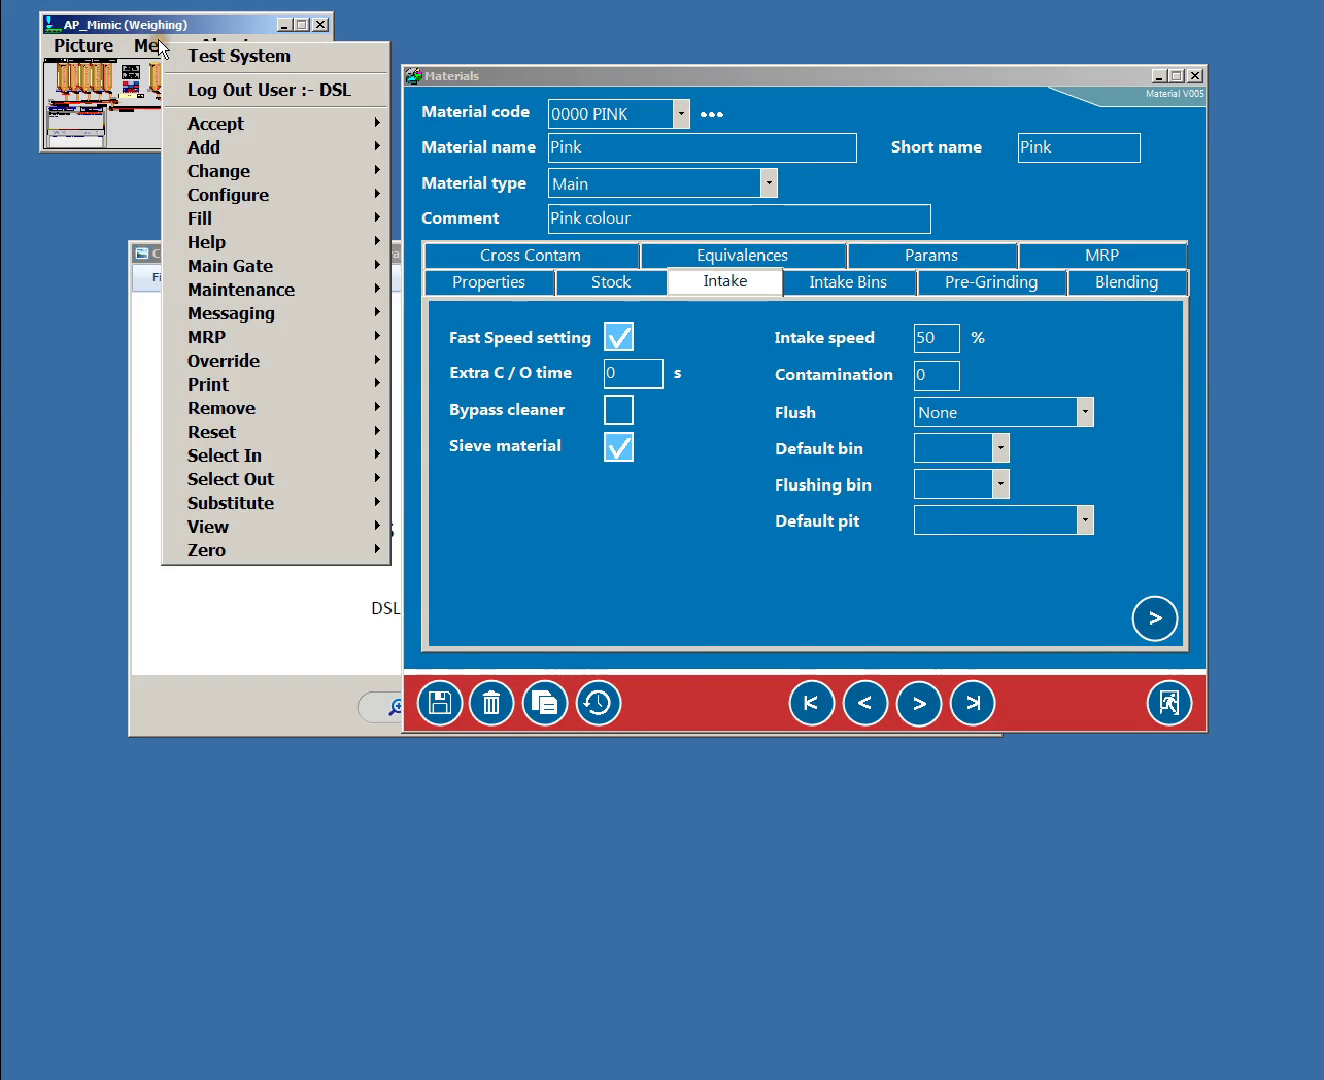
mouse_move(300, 172)
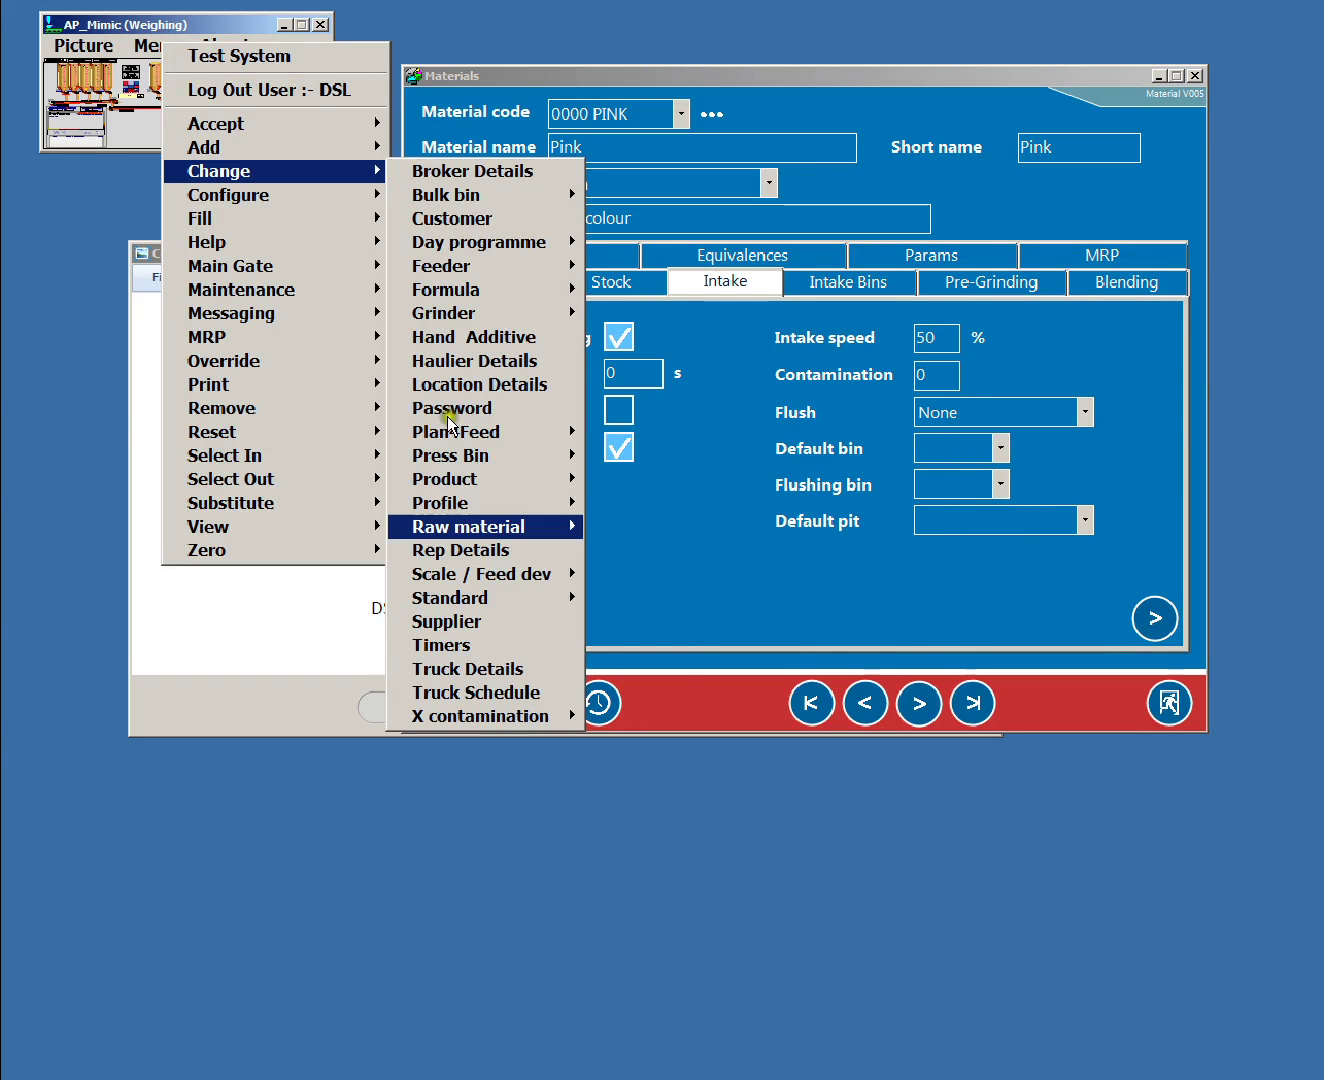
mouse_move(526, 718)
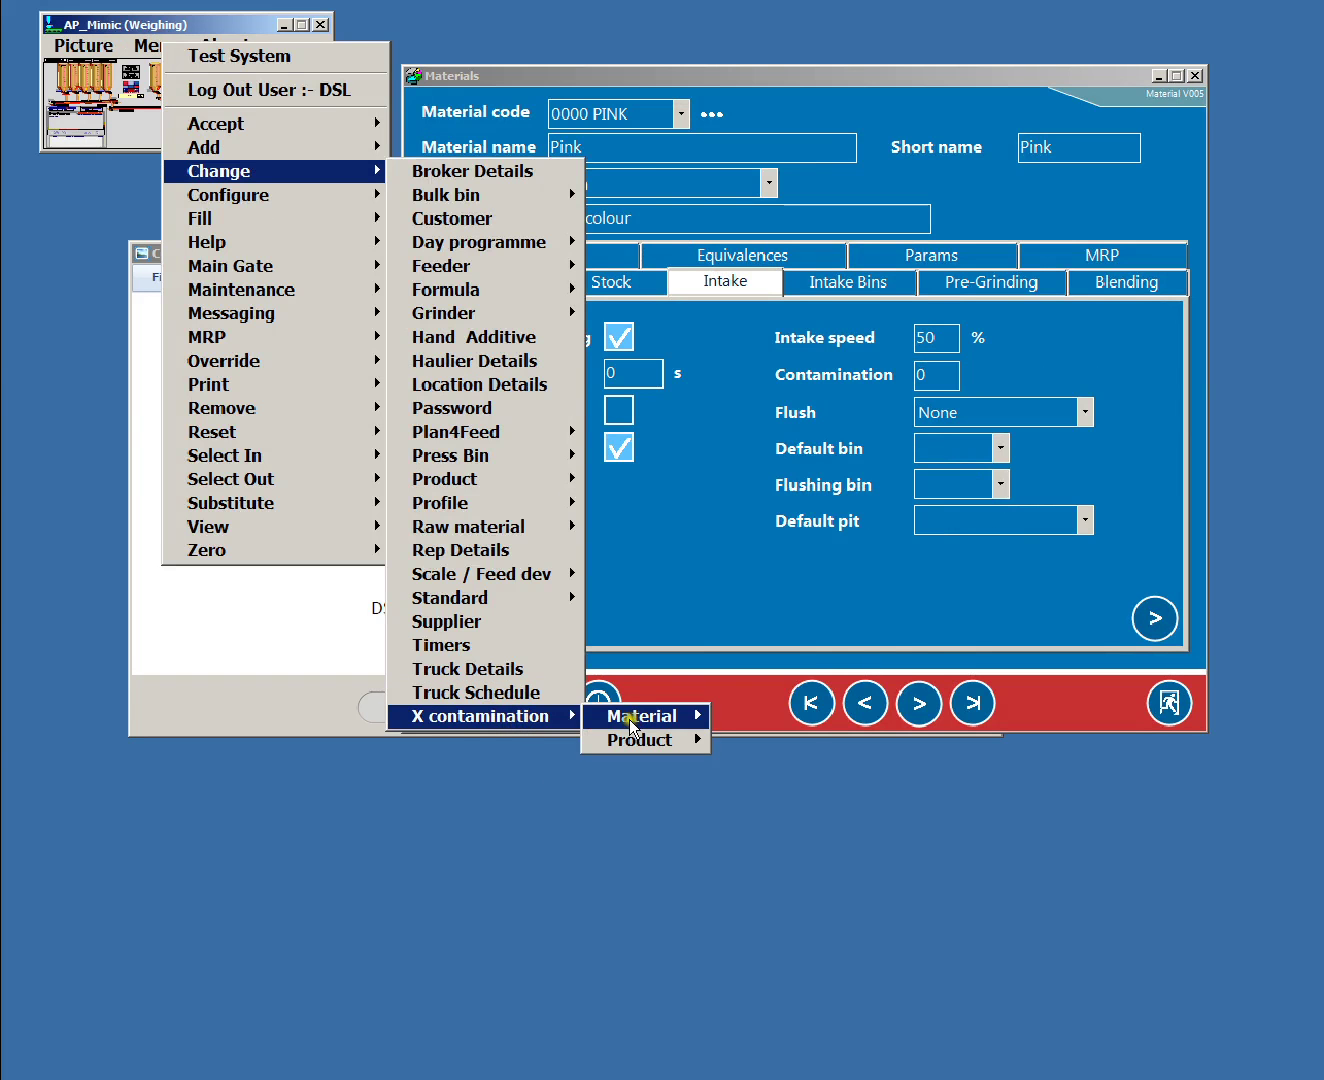
mouse_move(640, 717)
left_click(742, 716)
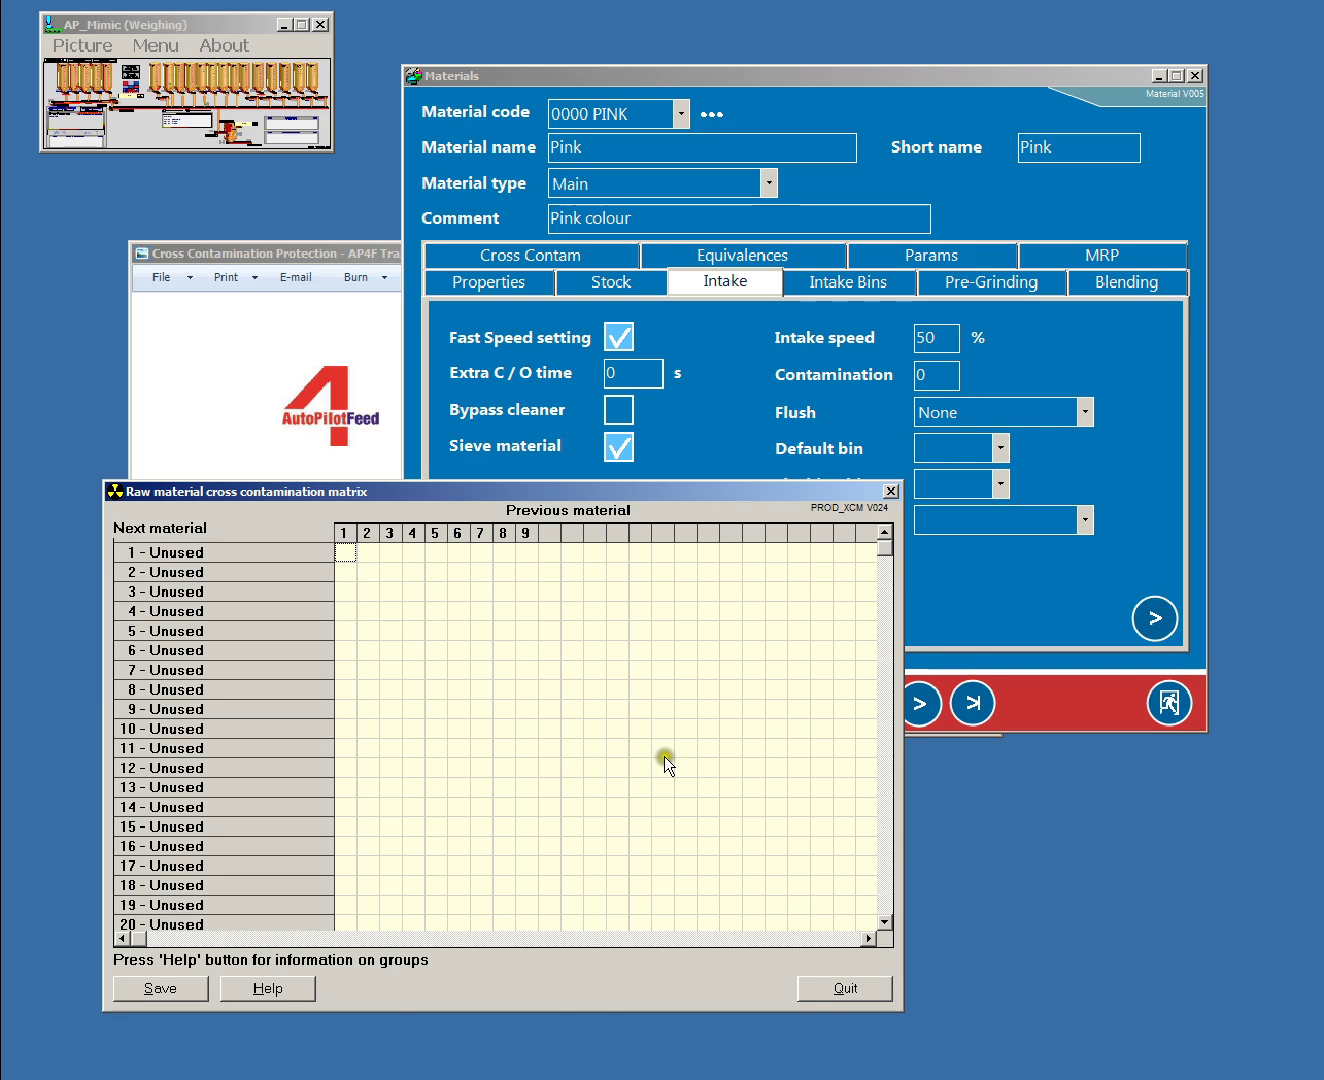
left_click(824, 990)
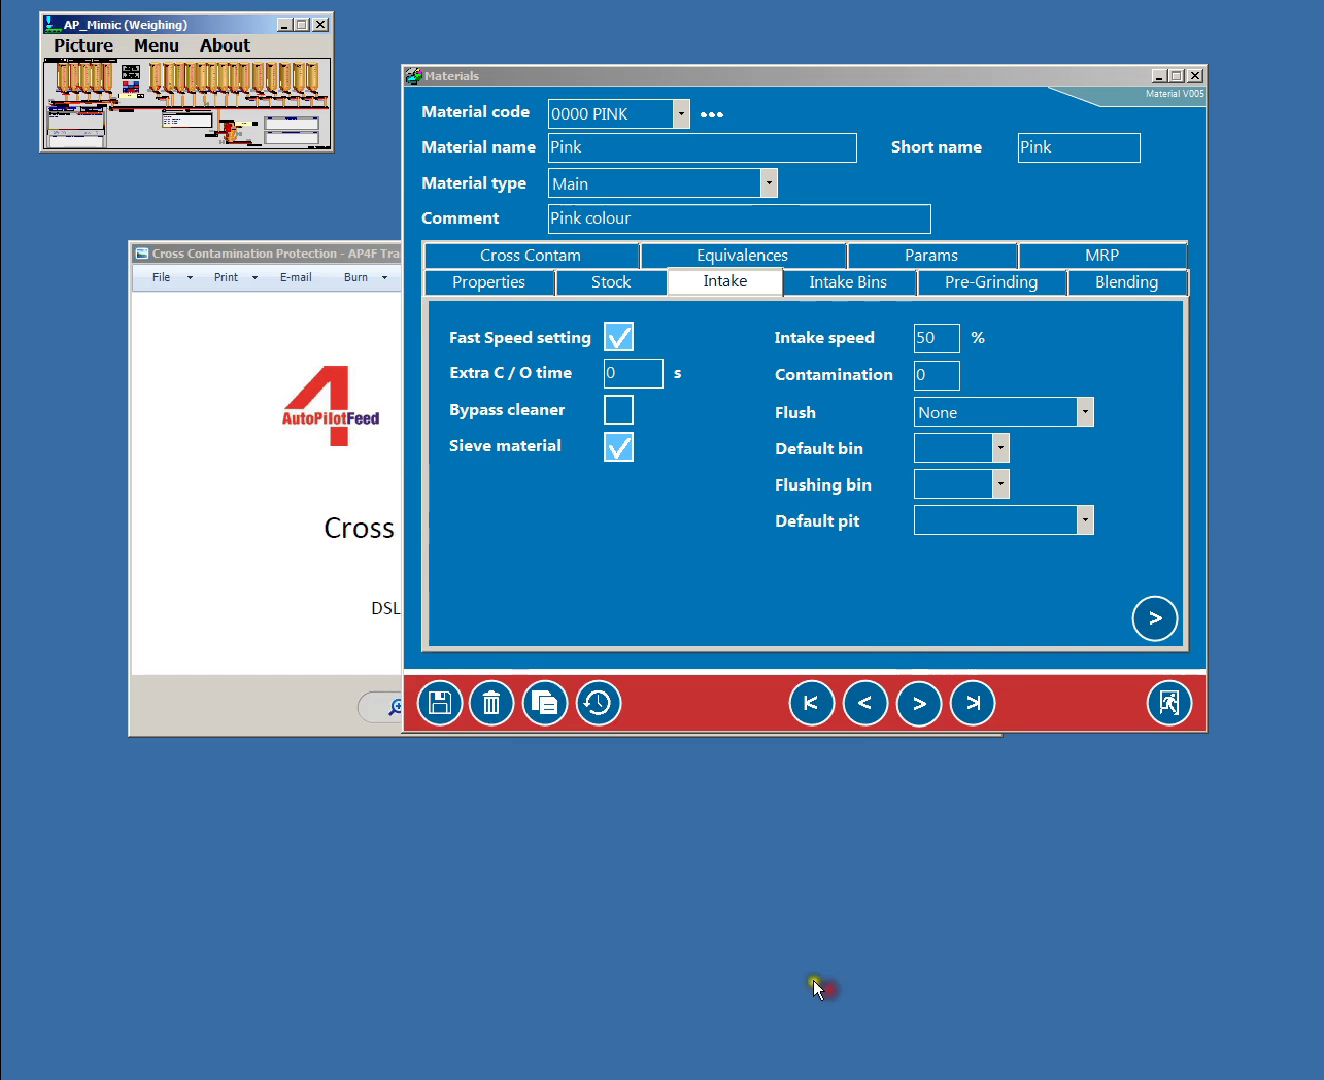
Step: Close the Materials record, open Product Definition, and move the Products window up-left
left_click(1167, 704)
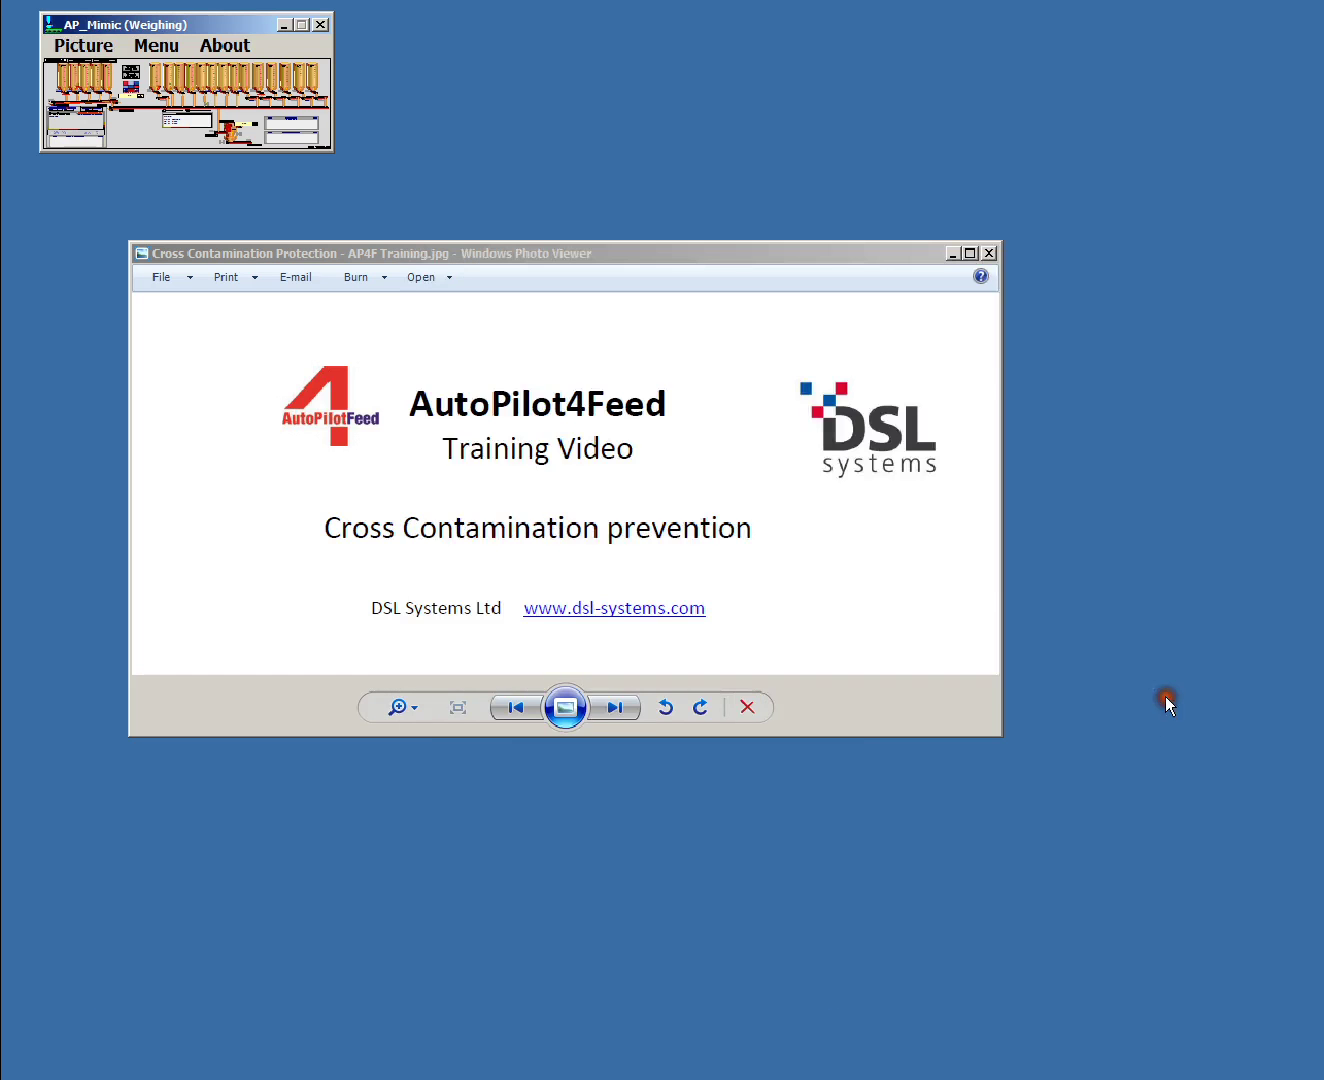
left_click(158, 46)
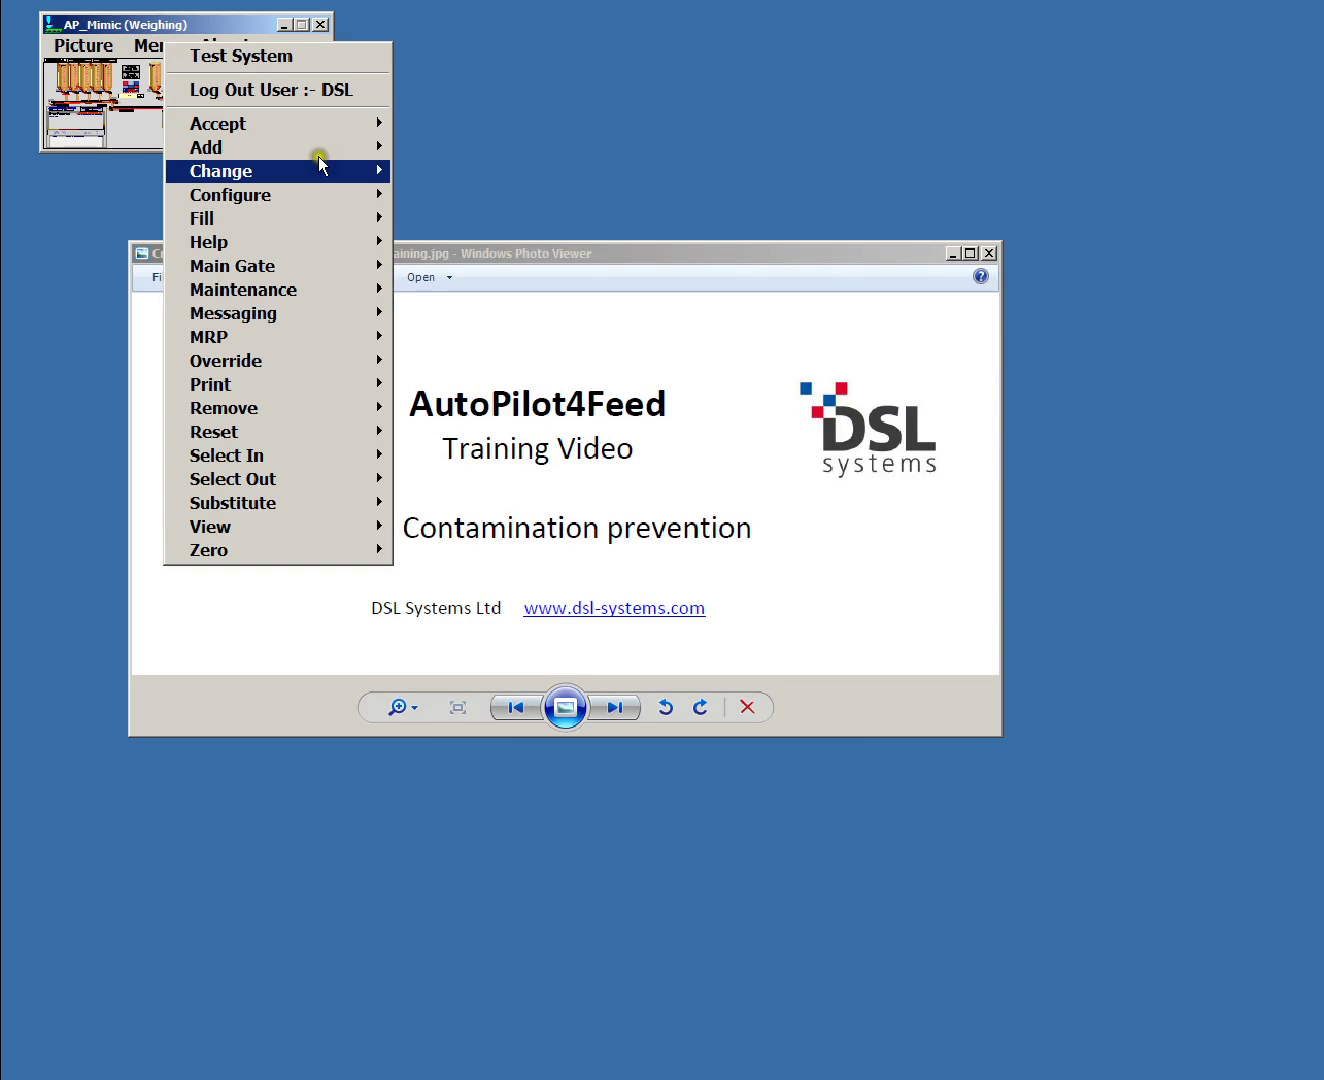
mouse_move(354, 172)
mouse_move(496, 271)
mouse_move(526, 477)
left_click(629, 479)
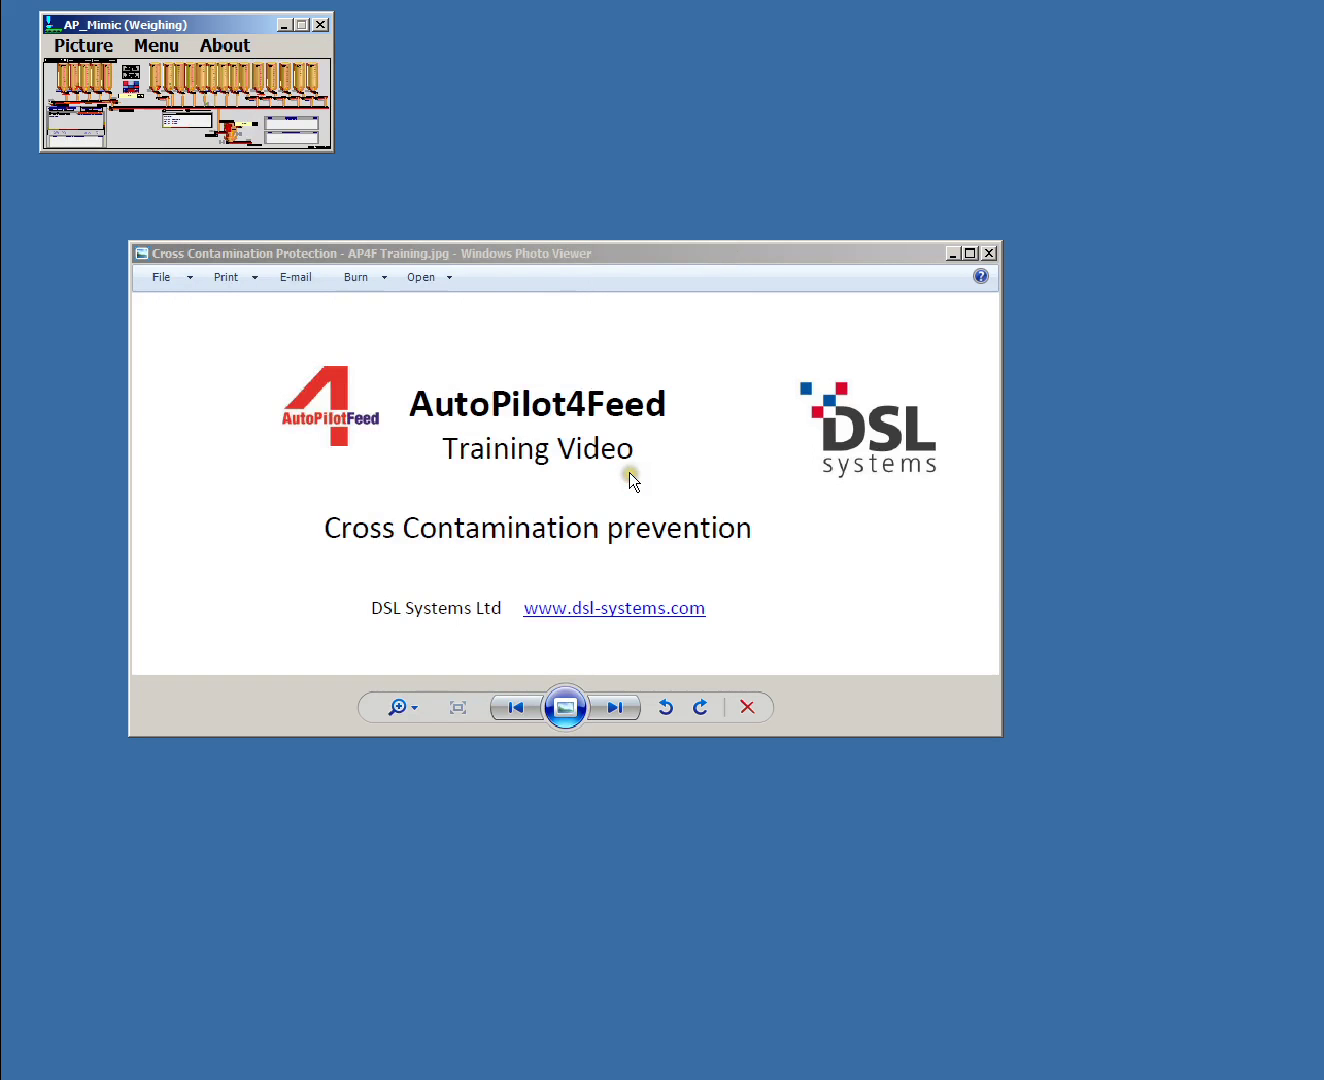
left_click_drag(688, 486, 582, 355)
Step: Pick 0000 FLUSH from the product codes and highlight its contamination group 0
left_click(745, 392)
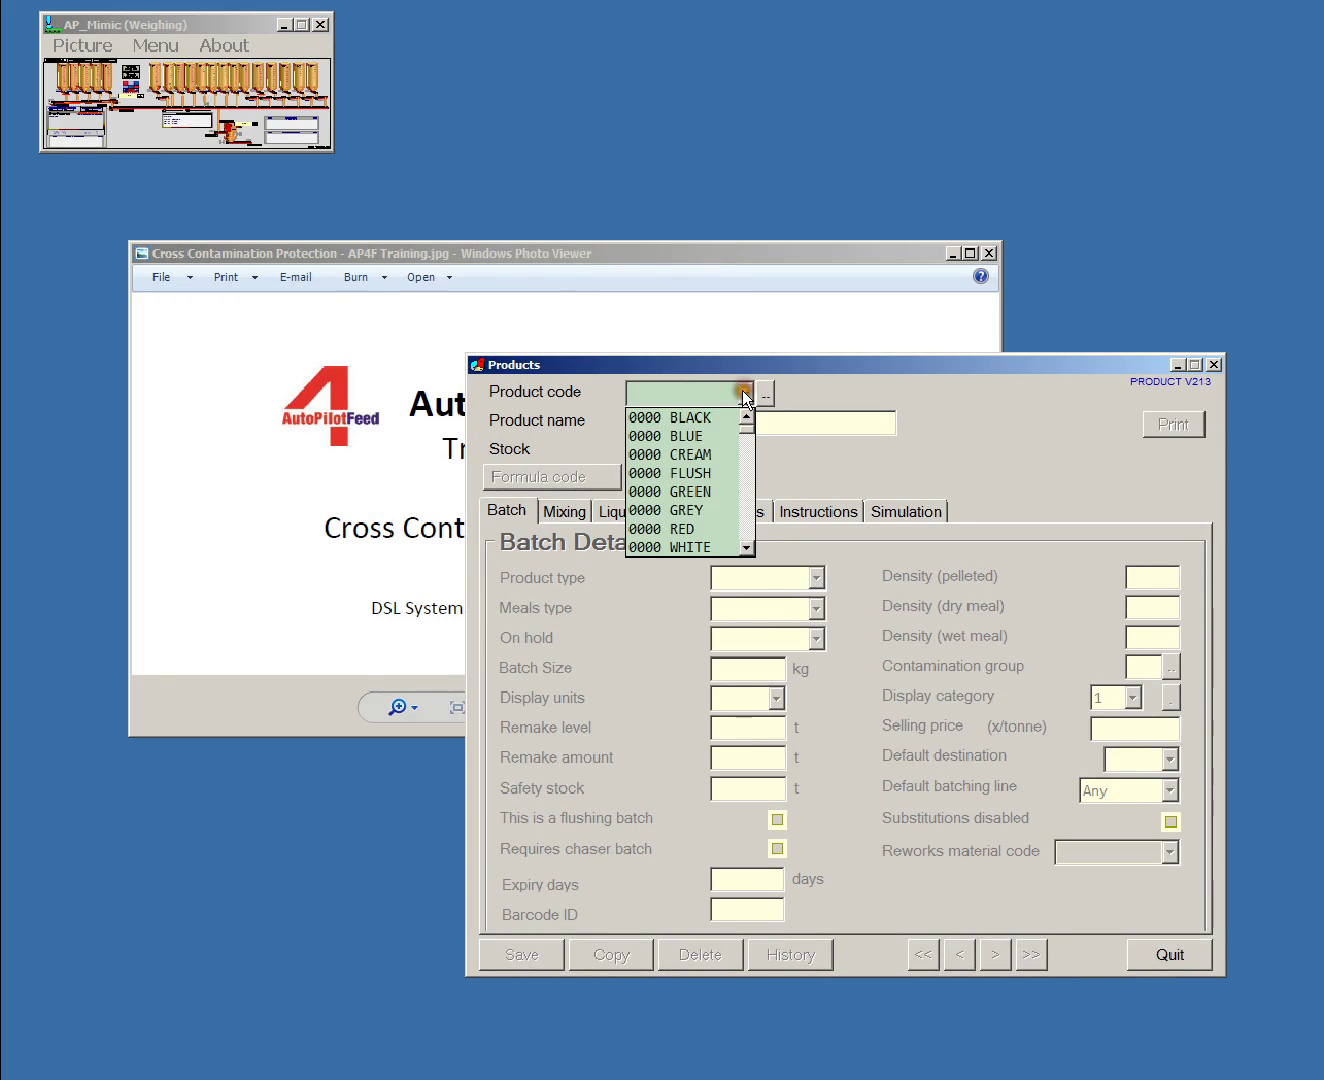
left_click(699, 472)
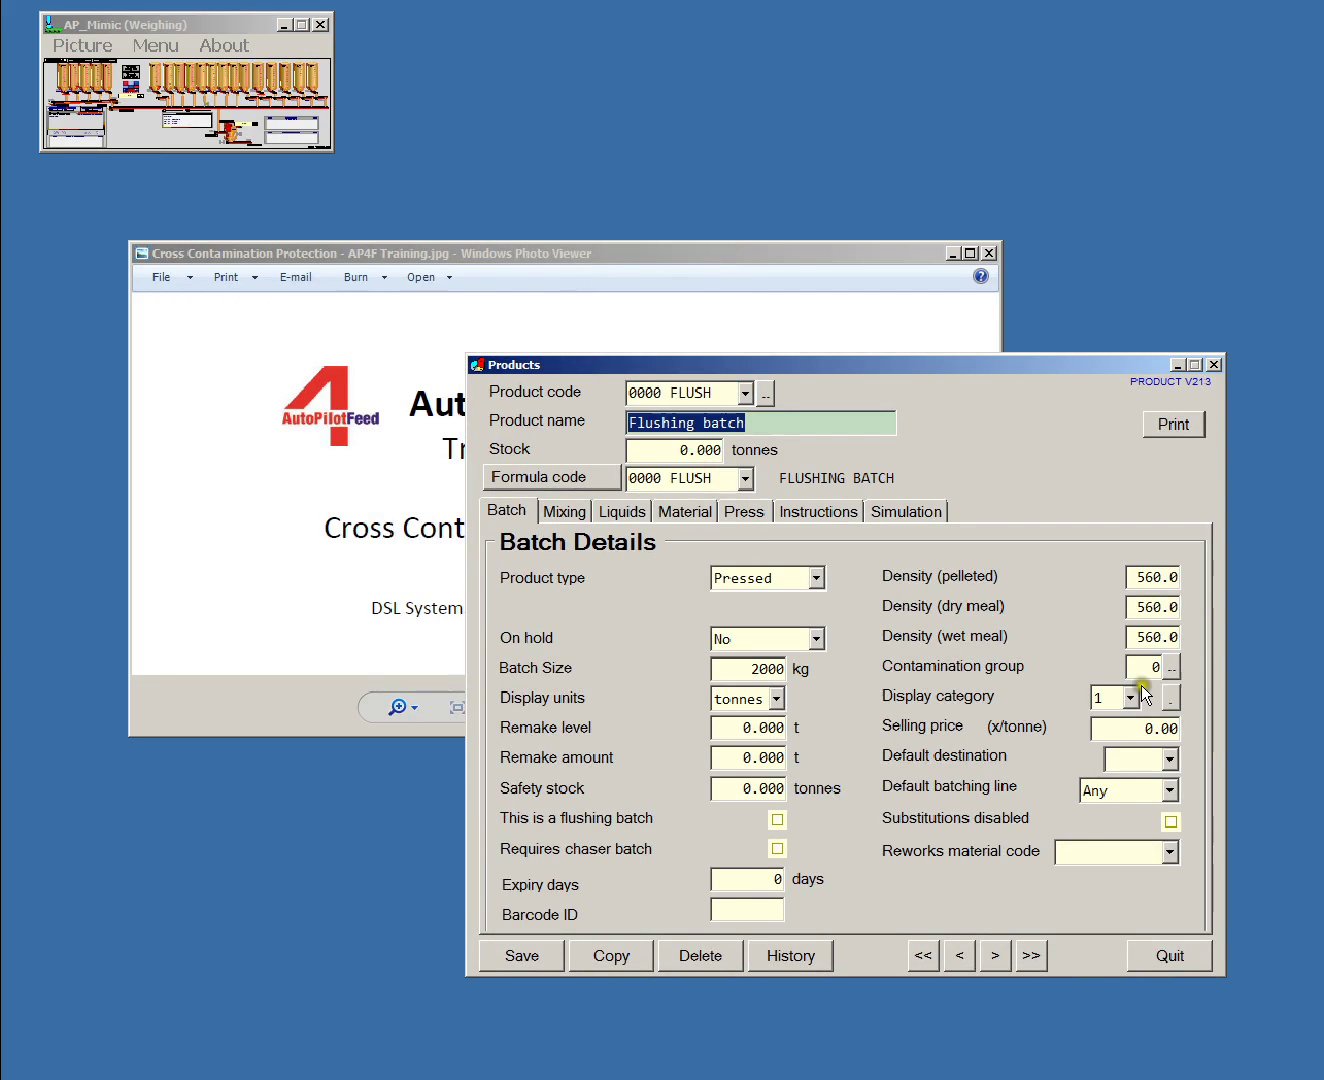
left_click(1146, 670)
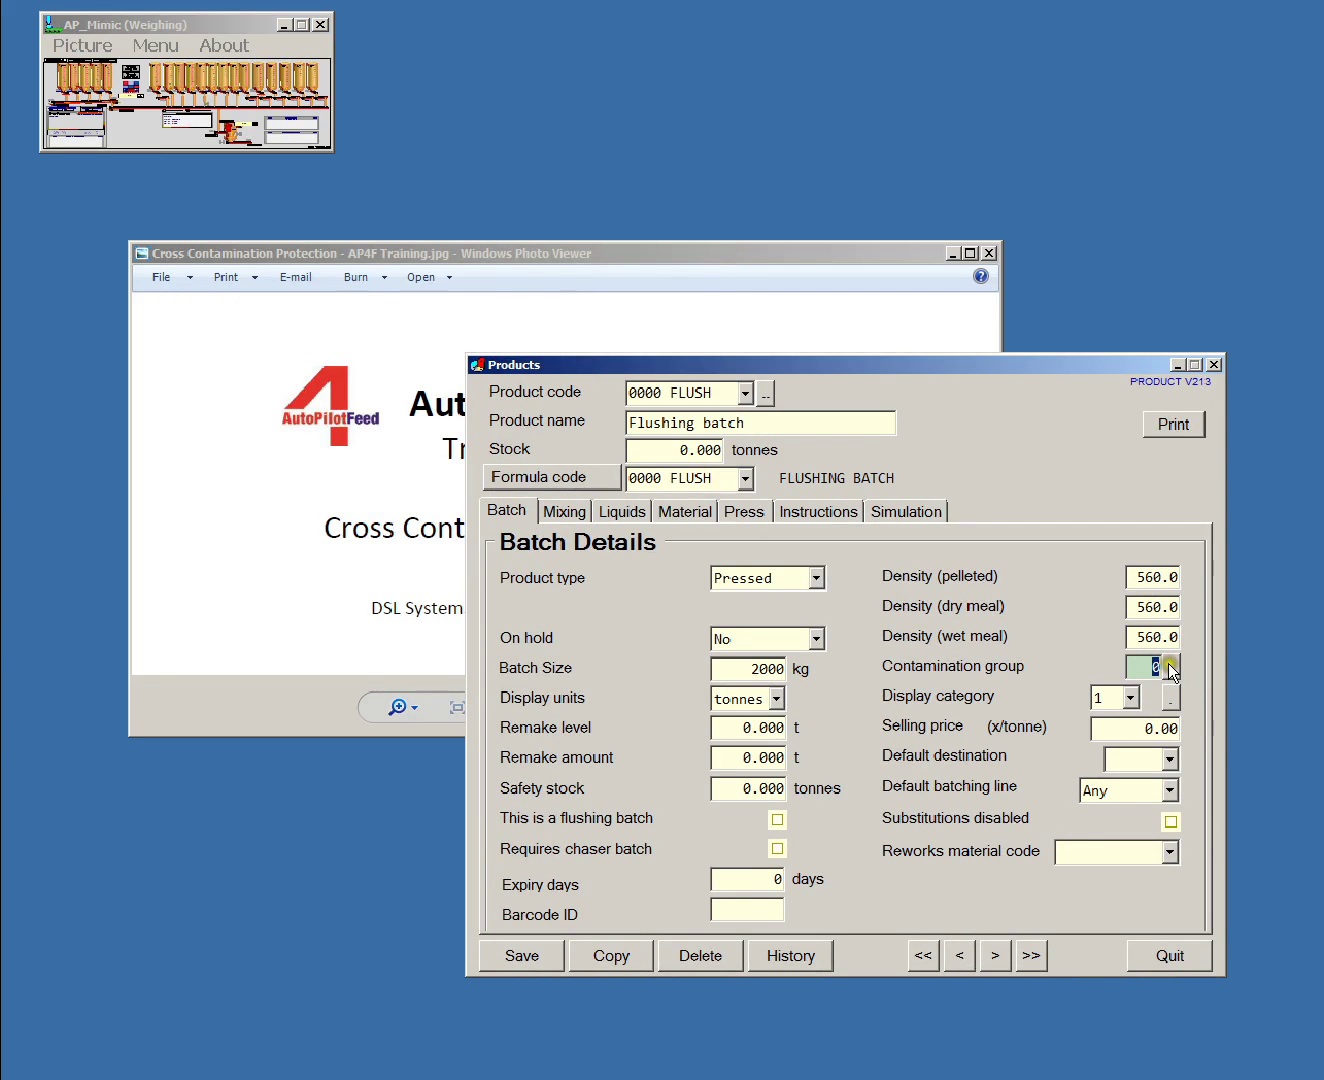